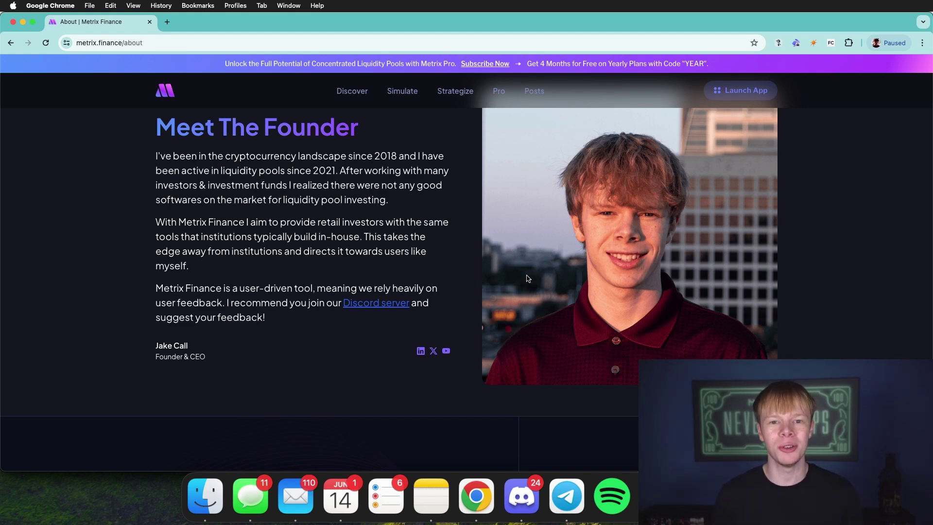
# - Launch the app's Discover page from the About page and list the Uniswap v3 pools on Ethereum
pyautogui.scroll(1, 347, 173)
pyautogui.press('super+l')
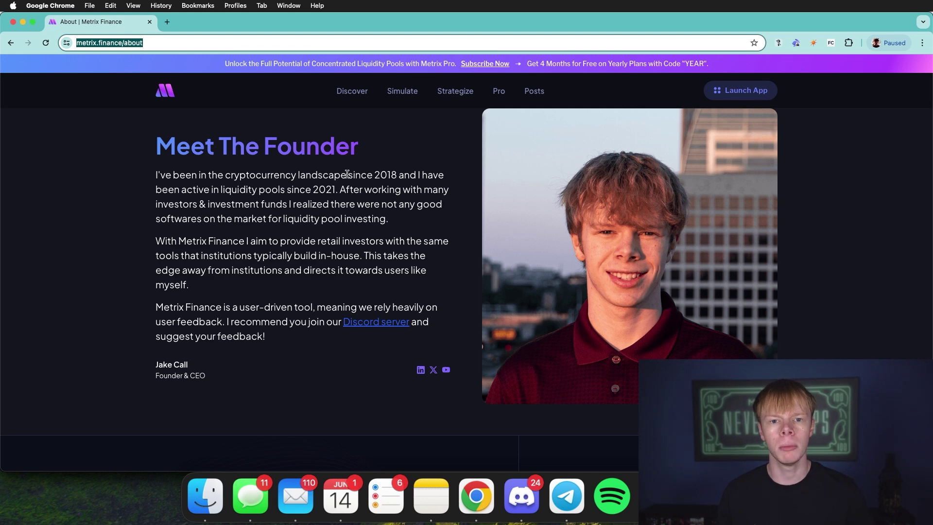
pyautogui.click(711, 96)
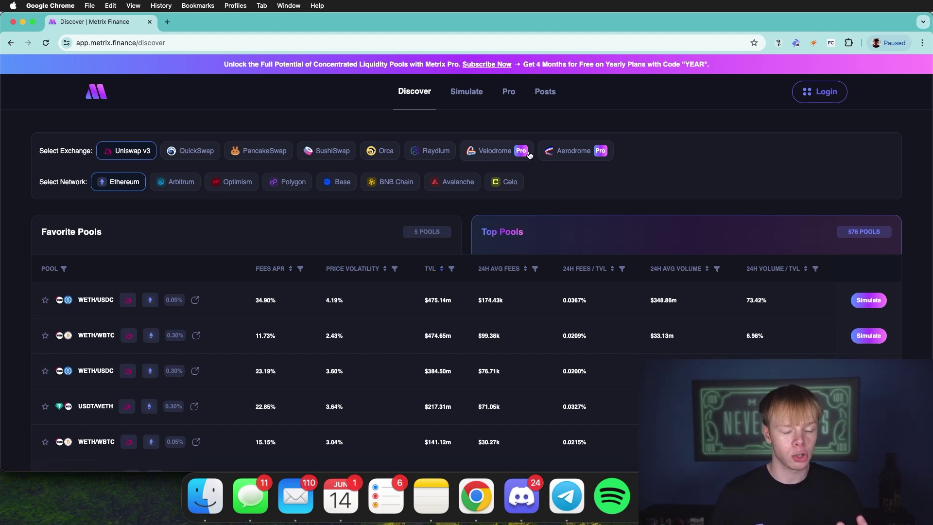
pyautogui.click(177, 185)
pyautogui.click(135, 185)
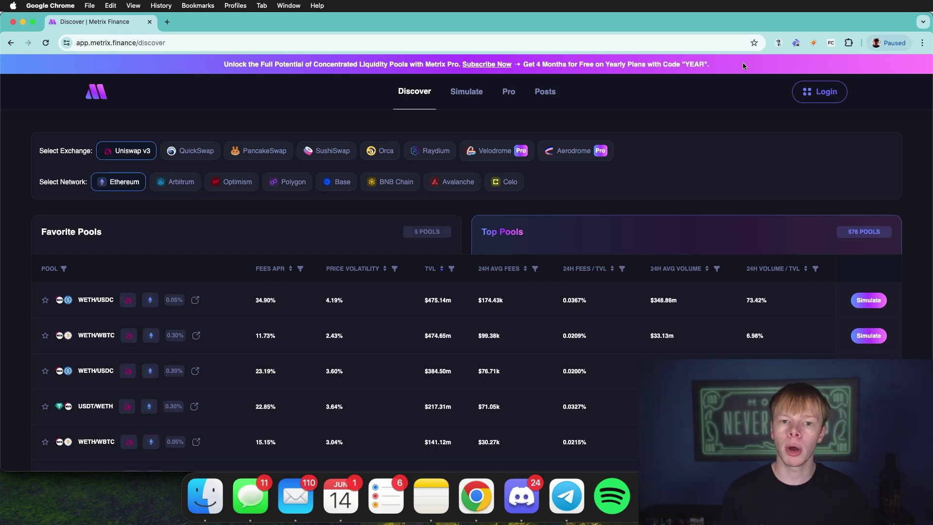
# - Open the Metrix Pro subscription page from the promotion banner and view its monthly plan
pyautogui.doubleClick(697, 67)
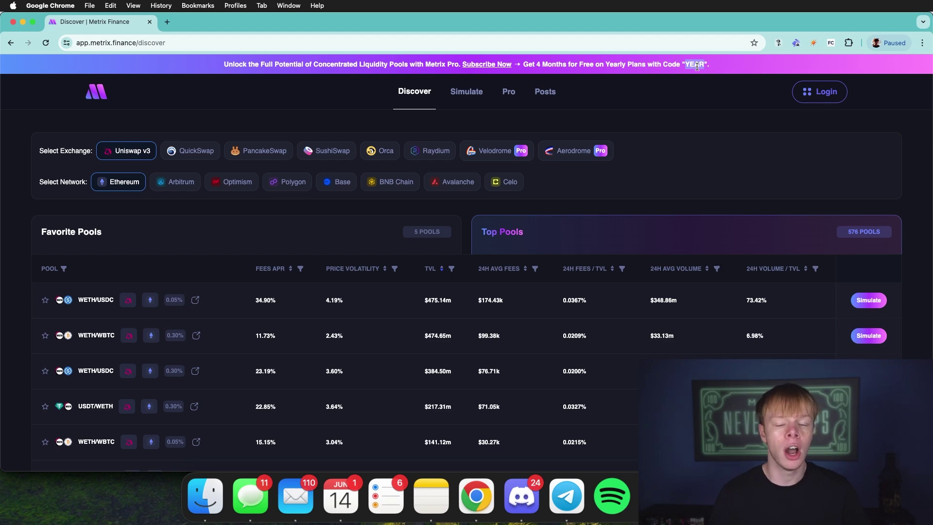
pyautogui.click(522, 63)
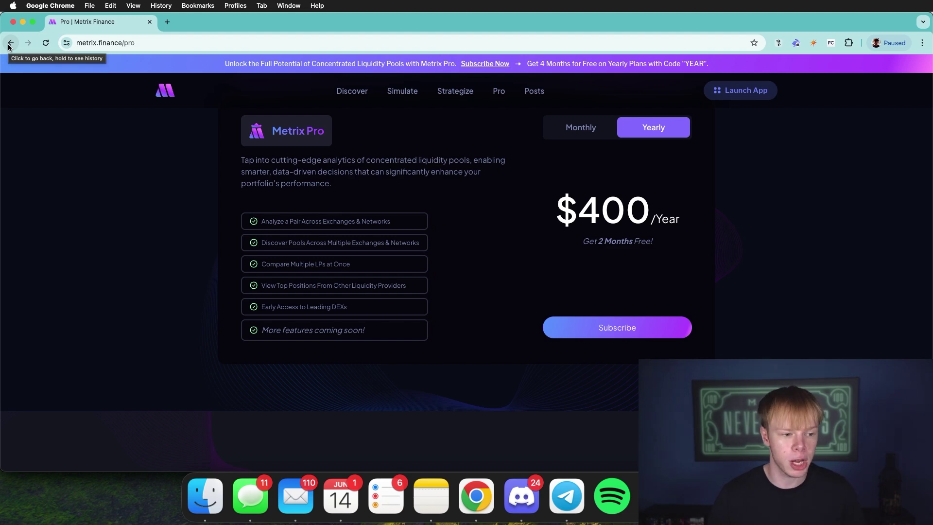
pyautogui.click(580, 128)
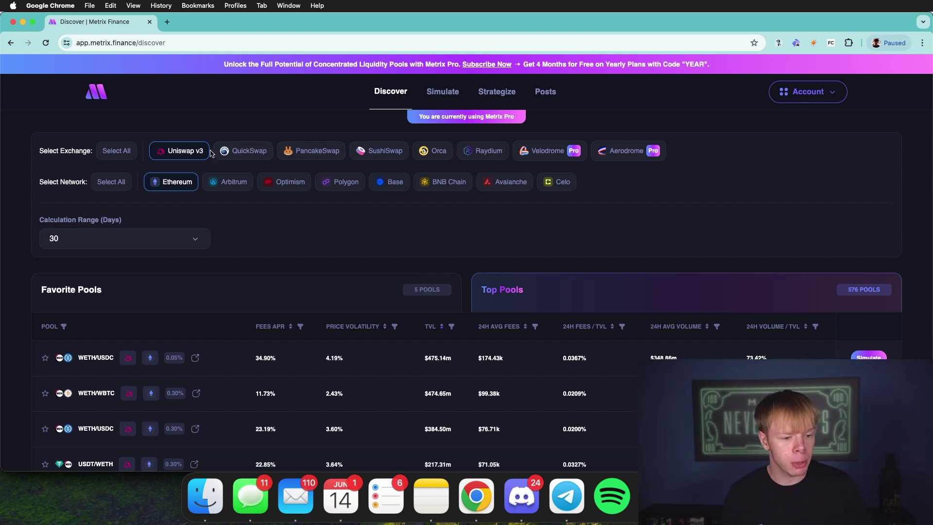
# - Add PancakeSwap and Orca to the selected exchanges, and Arbitrum, Polygon, Base, BNB Chain and Solana to the selected networks
pyautogui.click(307, 153)
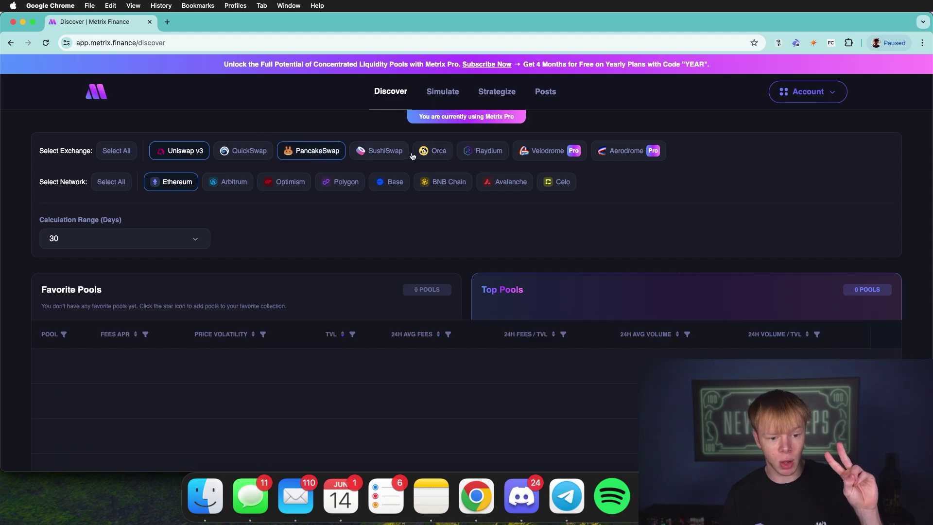
pyautogui.click(430, 154)
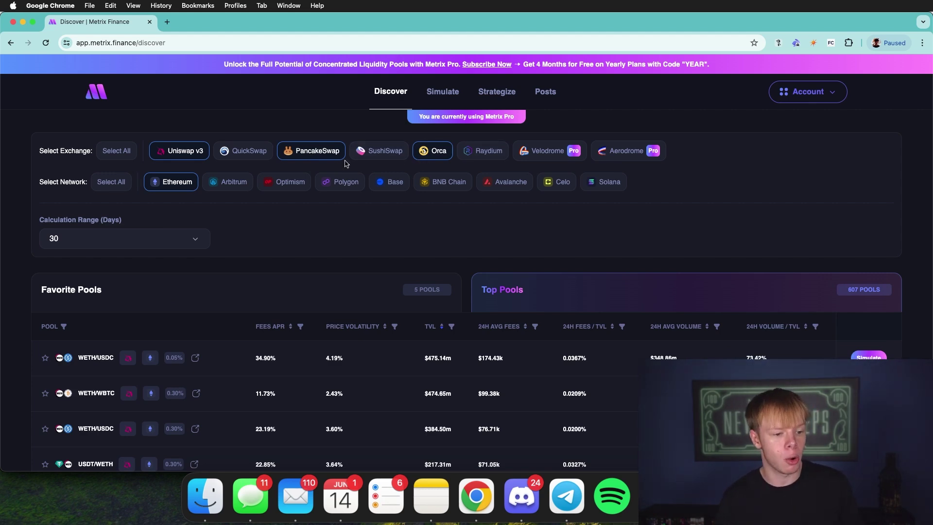
pyautogui.click(209, 180)
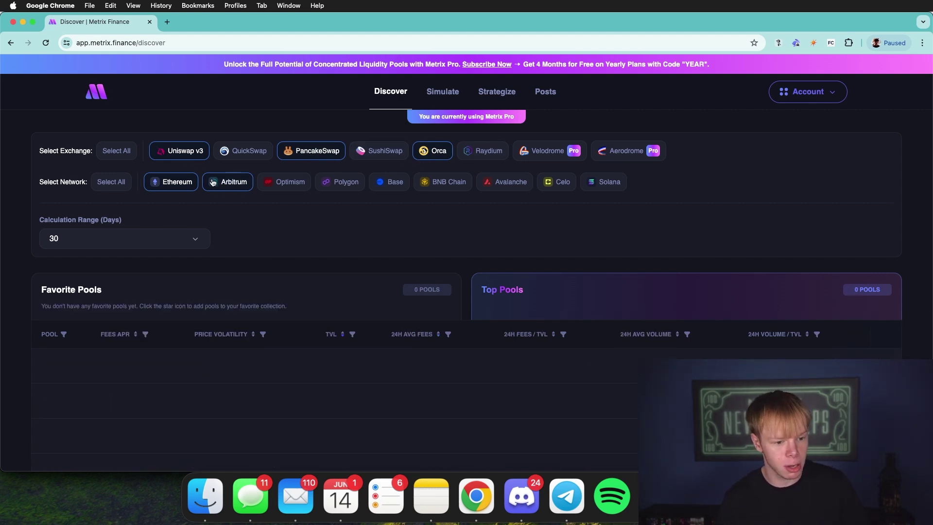
pyautogui.click(349, 183)
pyautogui.click(386, 183)
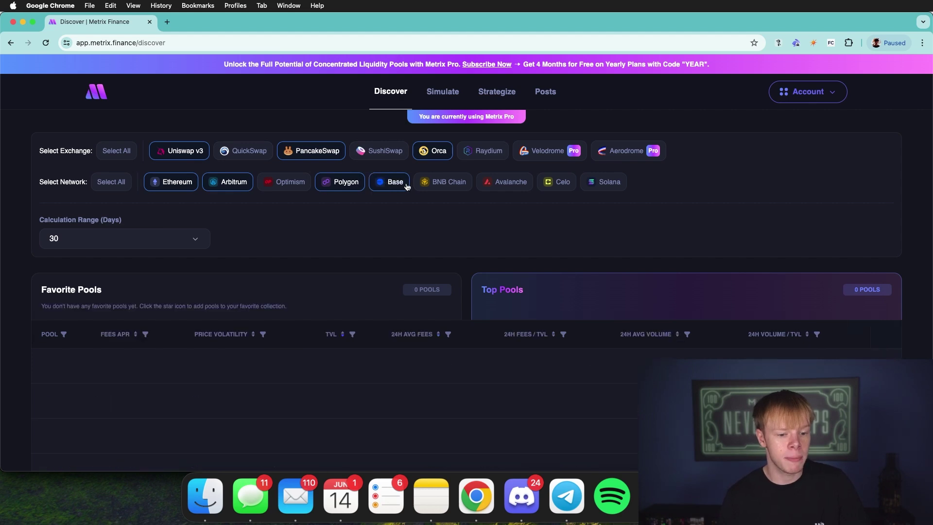
pyautogui.click(444, 183)
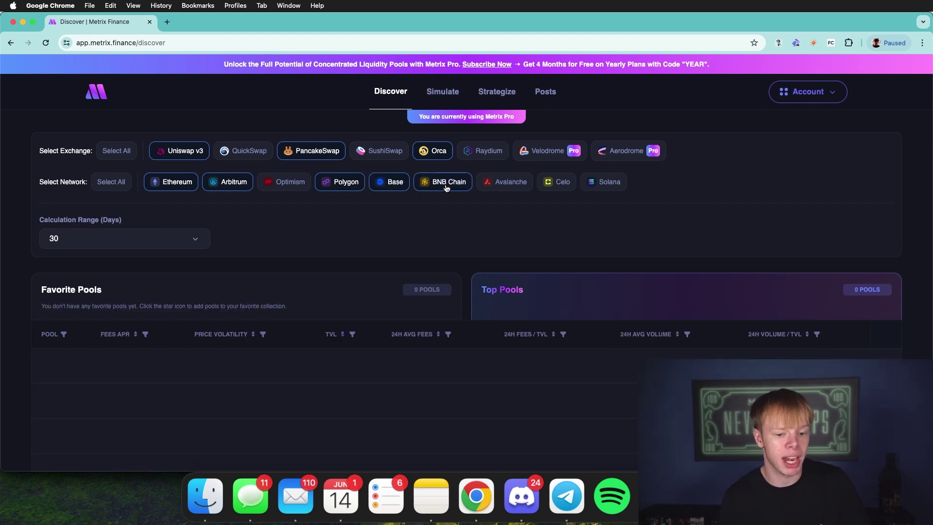
pyautogui.click(601, 184)
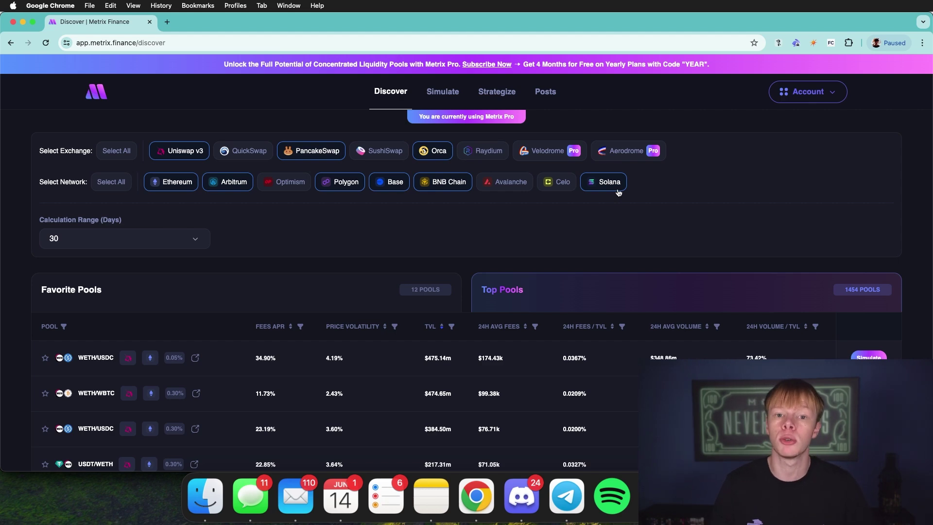
# - Examine the day options available for the calculation range without changing it
pyautogui.scroll(-2, 618, 193)
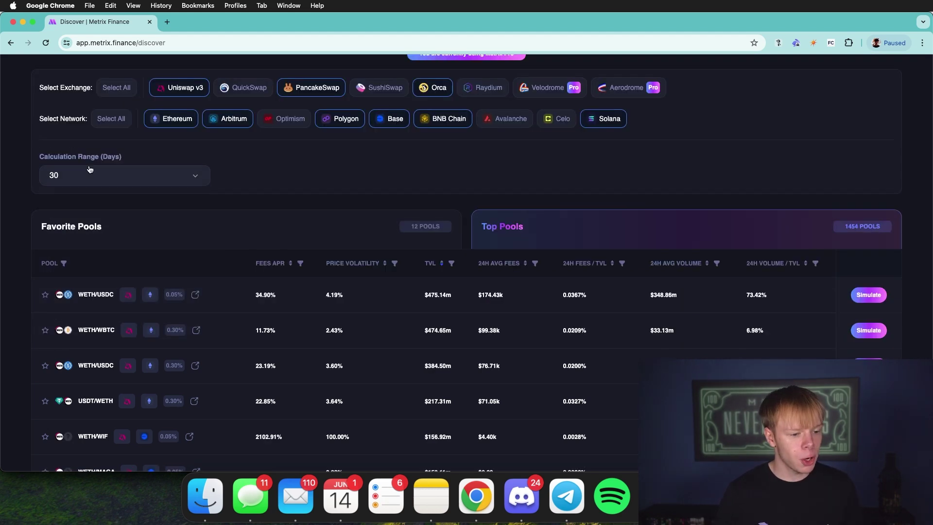
pyautogui.tripleClick(81, 159)
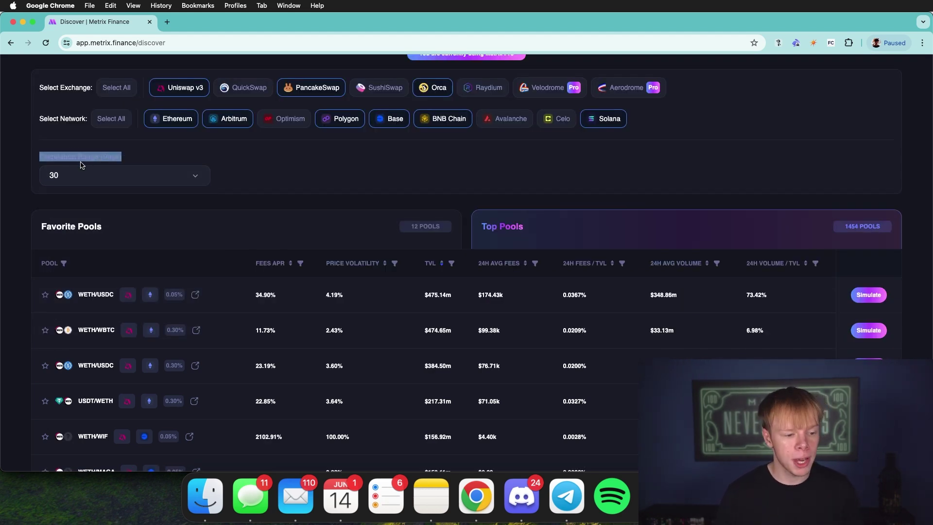
pyautogui.click(89, 177)
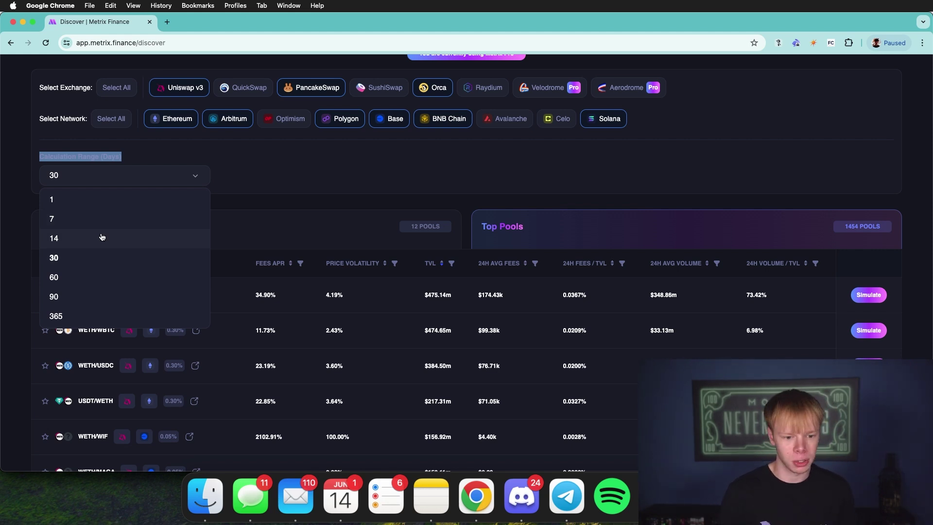
pyautogui.click(126, 165)
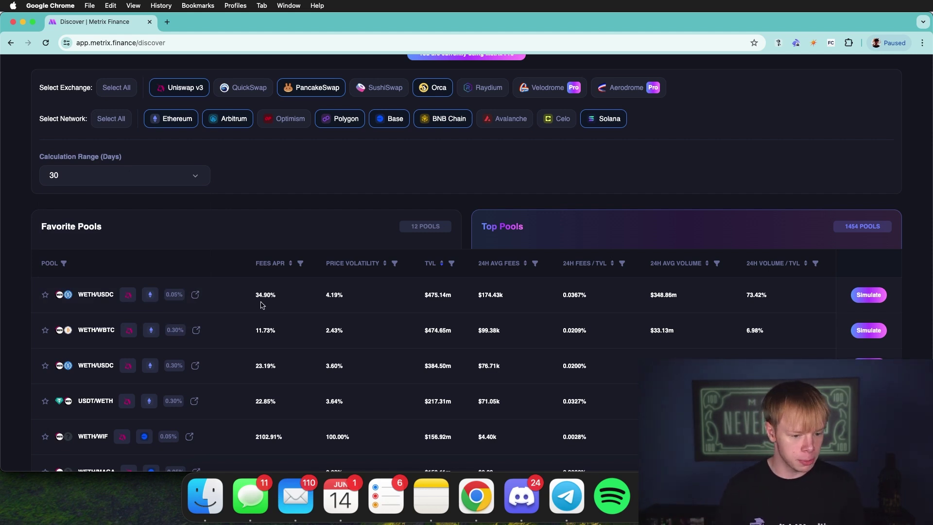
# - Set the calculation range to 7 days to compare the fees APR of the WETH/USDC 0.05% pool, and restore it to 30 days
pyautogui.scroll(-3, 261, 305)
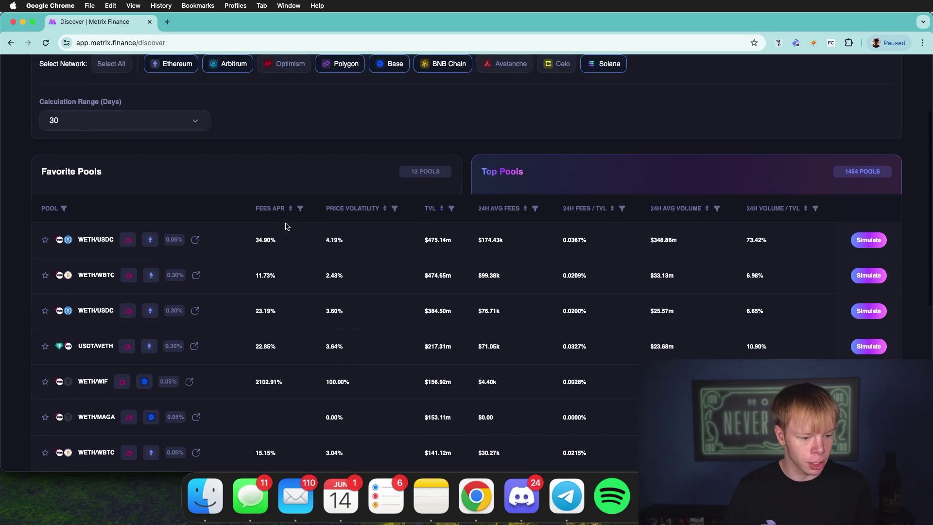
pyautogui.scroll(-2, 286, 226)
pyautogui.moveTo(257, 191); pyautogui.dragTo(269, 193)
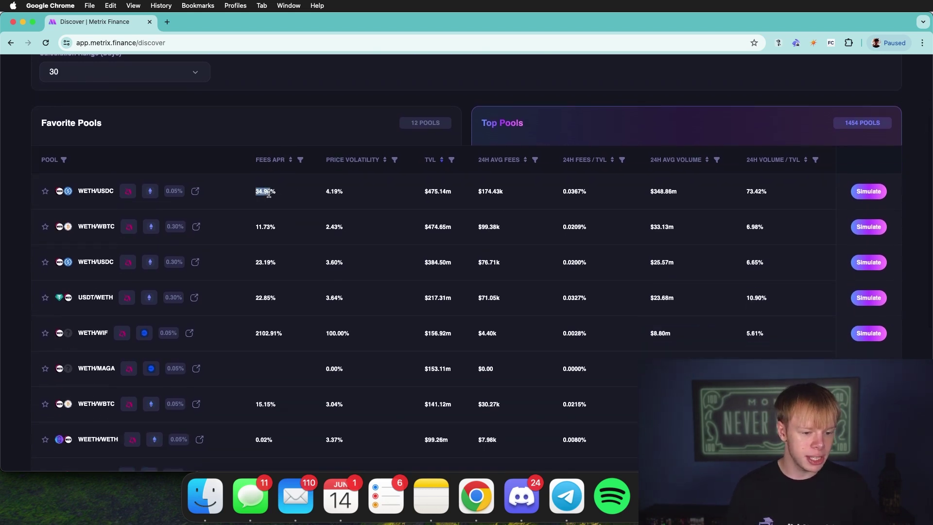
pyautogui.scroll(2, 250, 162)
pyautogui.click(122, 125)
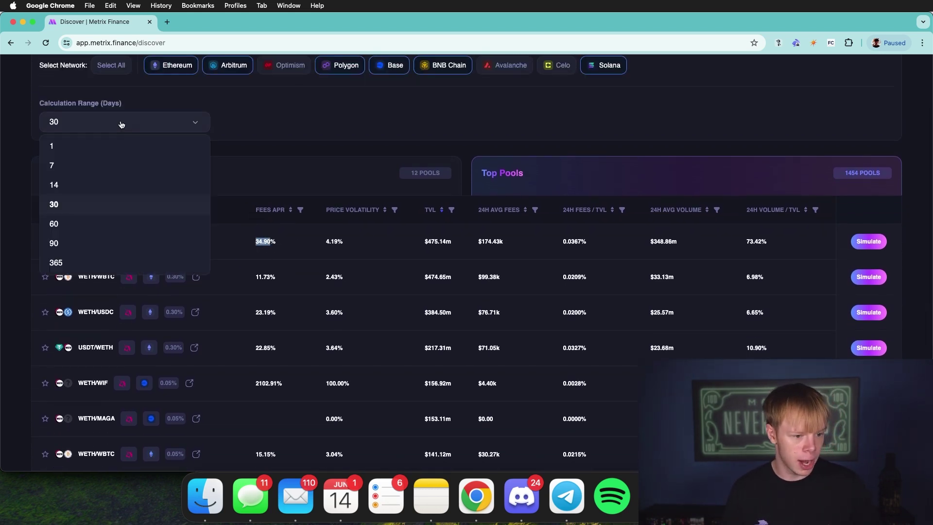
pyautogui.click(98, 171)
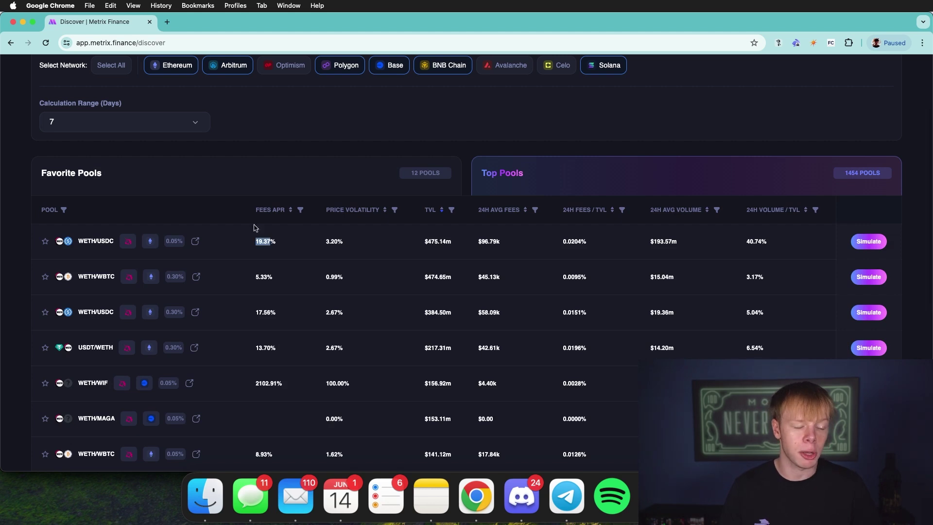
pyautogui.click(141, 137)
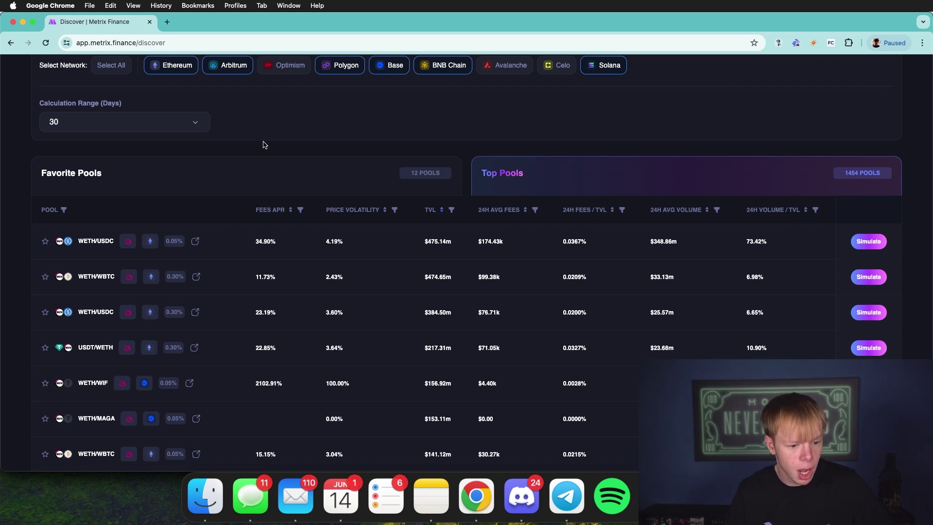
# - Mark the WETH/USDC 0.05% pool on Ethereum as a favorite
pyautogui.scroll(-2, 395, 222)
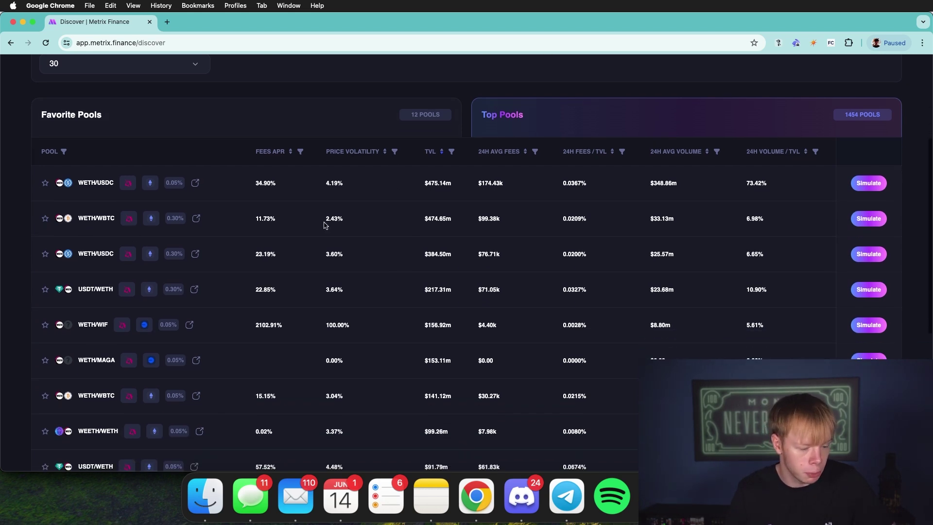
pyautogui.click(46, 183)
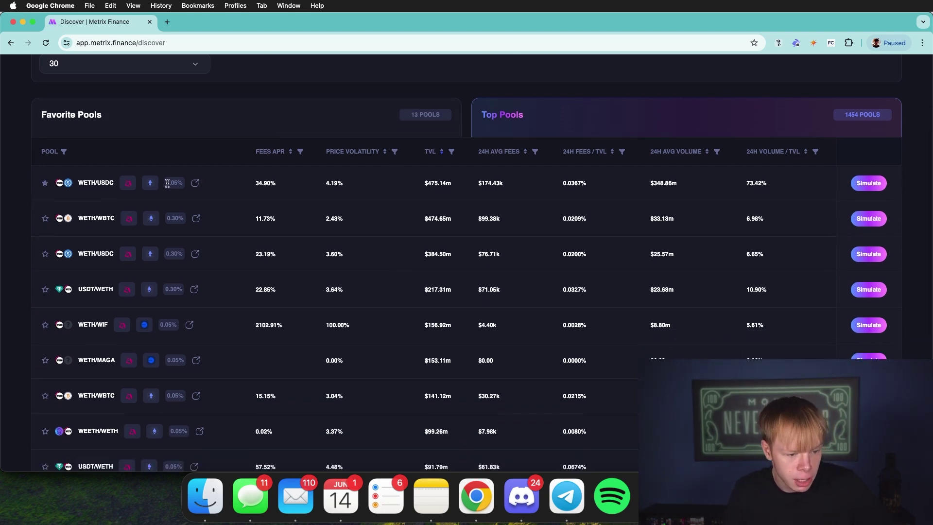
pyautogui.scroll(-2, 214, 187)
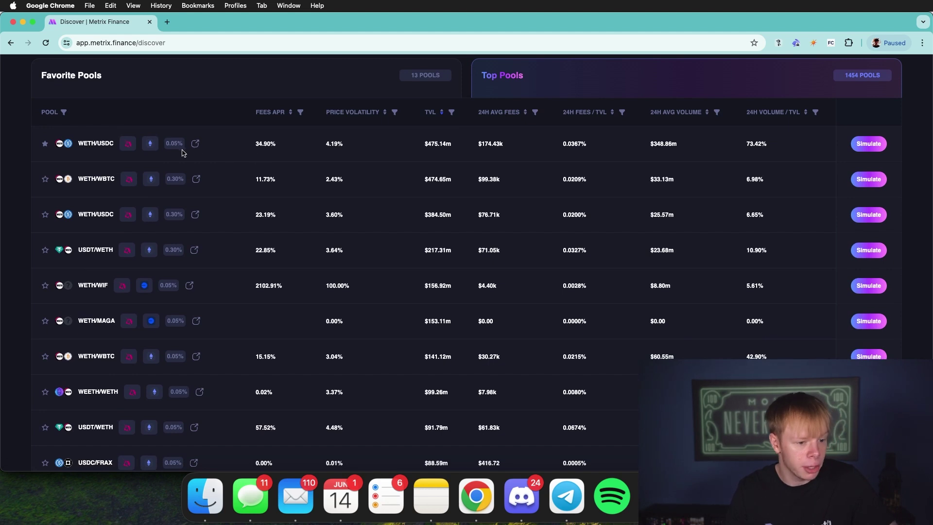
# - Remove Ethereum from the selected networks and mark the WBNB/BSC-USD 0.05% pool as a favorite
pyautogui.scroll(6, 167, 145)
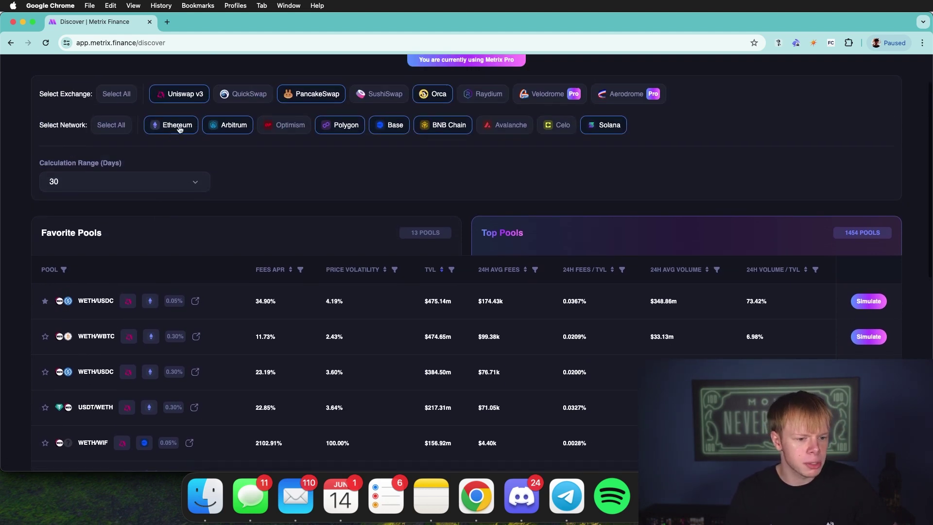
pyautogui.click(176, 126)
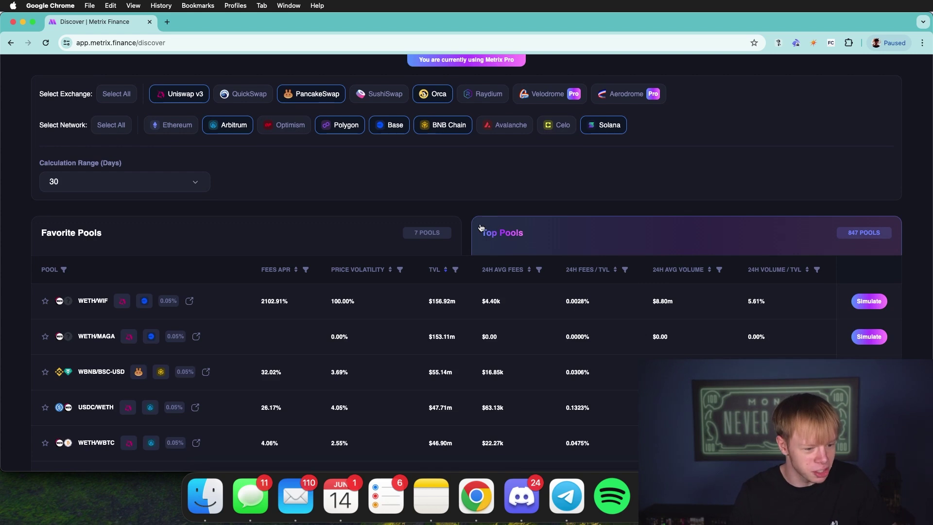
pyautogui.scroll(-1, 188, 131)
pyautogui.scroll(-5, 188, 131)
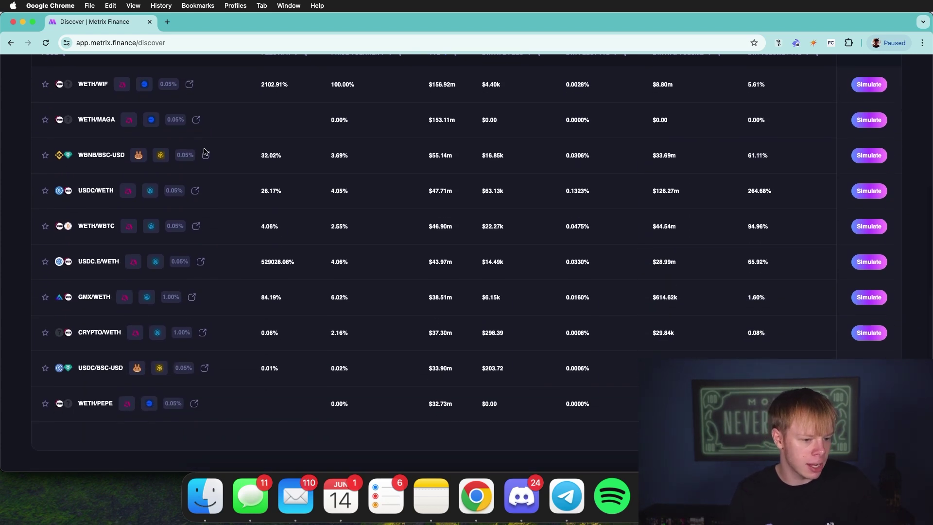
pyautogui.doubleClick(104, 154)
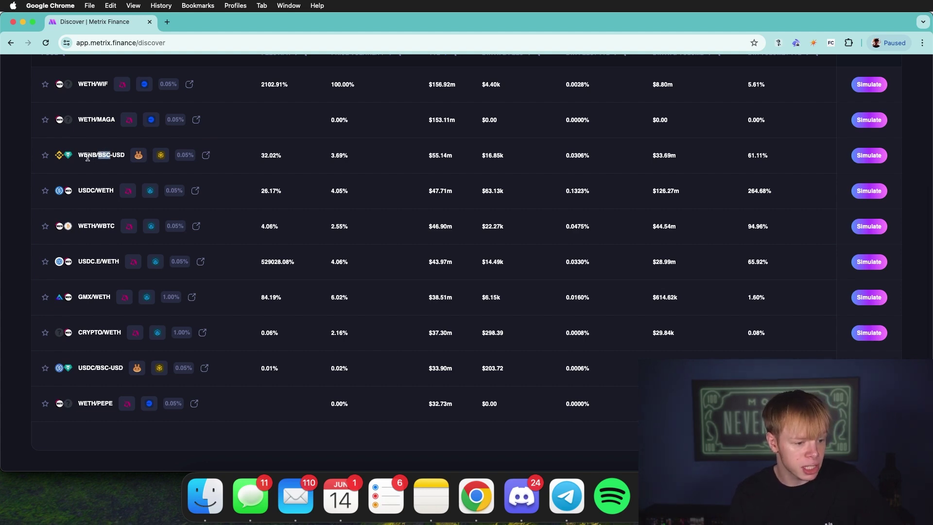
pyautogui.click(45, 155)
# - Remove BNB Chain, Base, Polygon and Arbitrum from the selected networks, leaving only Solana
pyautogui.scroll(5, 148, 161)
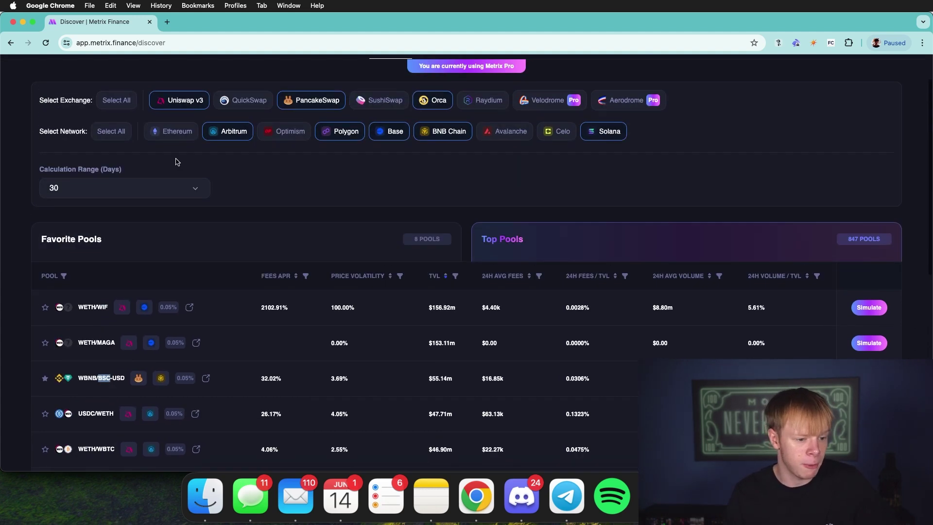
pyautogui.scroll(-2, 429, 227)
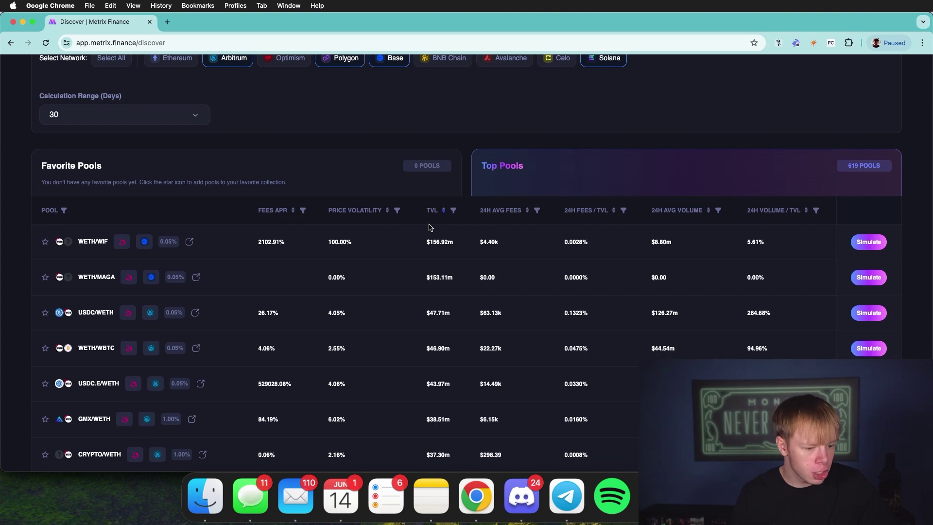
pyautogui.scroll(2, 431, 213)
pyautogui.click(395, 156)
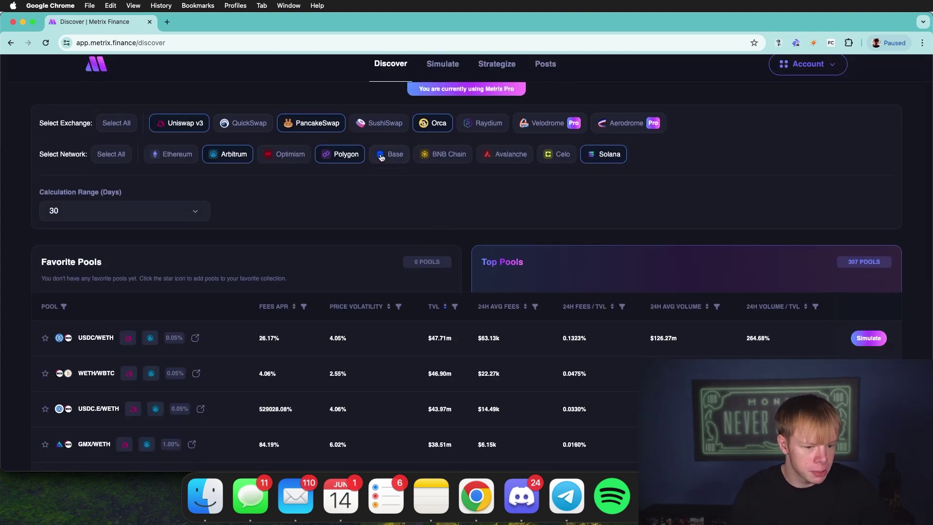
pyautogui.click(335, 156)
pyautogui.click(243, 156)
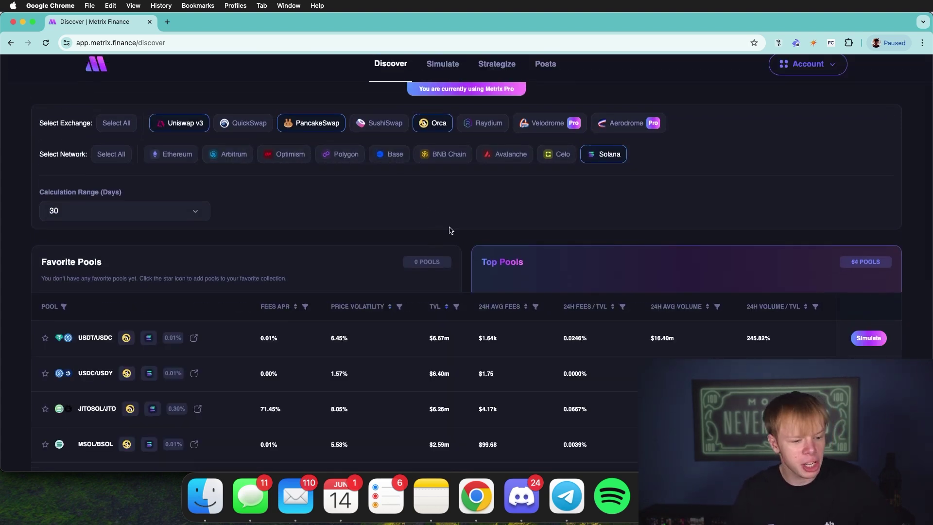
# - Filter the top Solana pools to those that must include SOL as the first asset
pyautogui.scroll(-2, 452, 232)
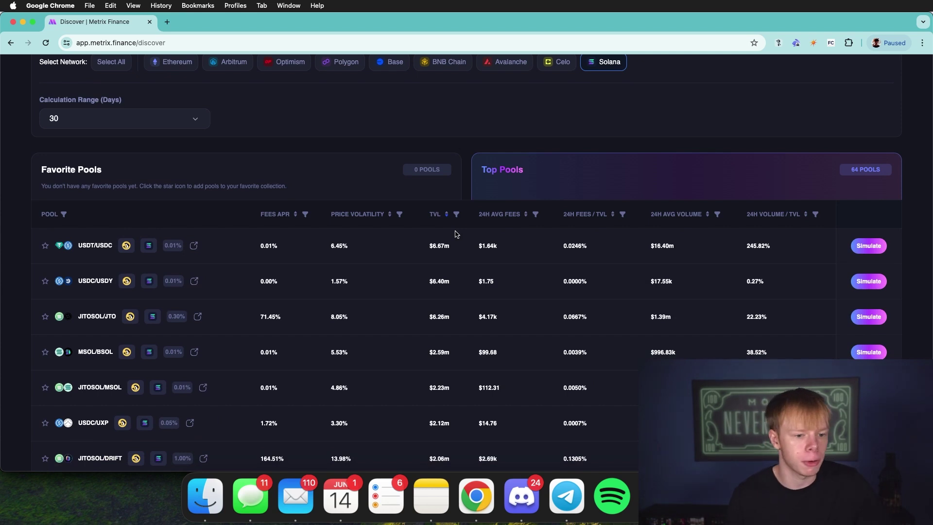
pyautogui.scroll(-1, 436, 178)
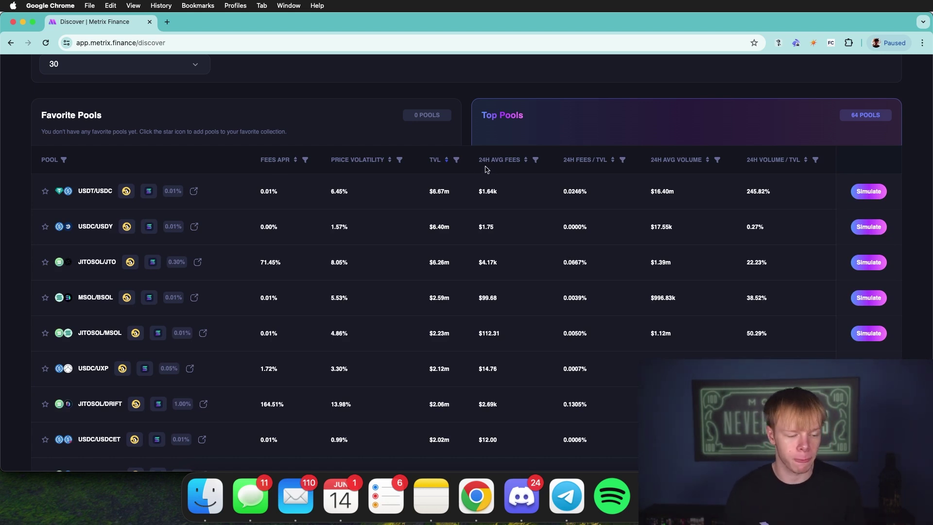
pyautogui.click(64, 160)
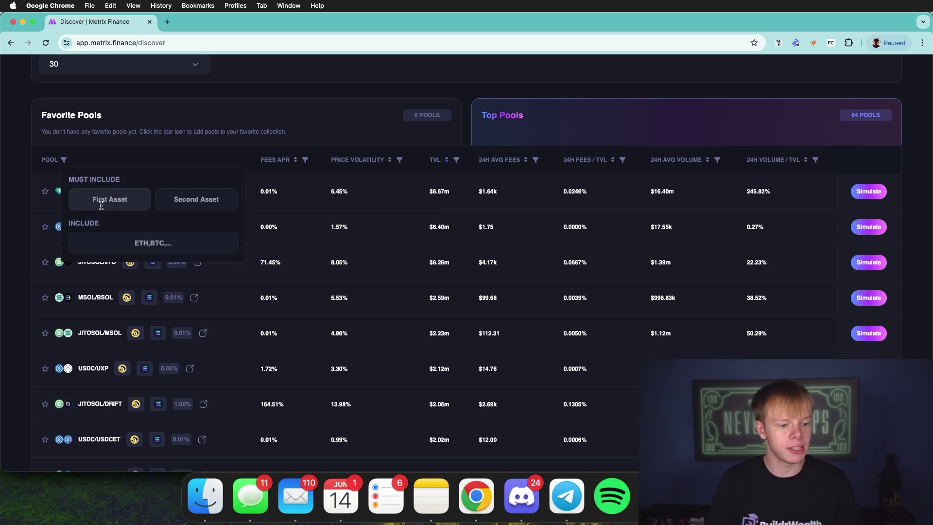
pyautogui.click(122, 199)
pyautogui.write('SOL')
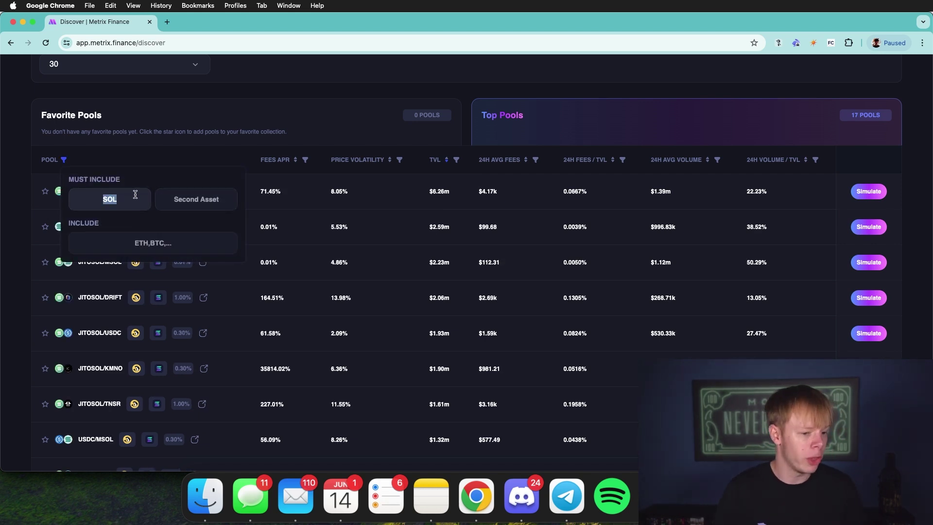
pyautogui.doubleClick(135, 195)
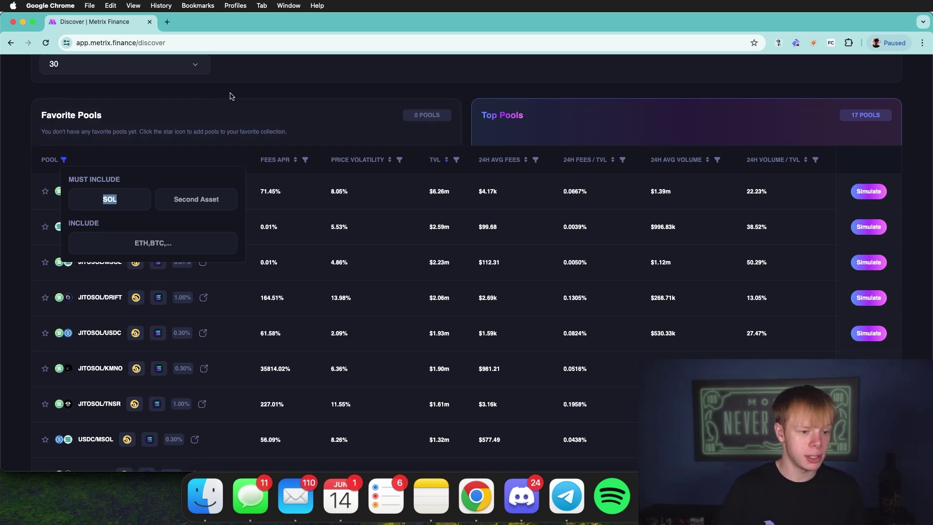
pyautogui.click(217, 118)
pyautogui.click(249, 103)
# - Limit the top pools to those with a fees APR higher than 50
pyautogui.click(305, 159)
pyautogui.click(296, 196)
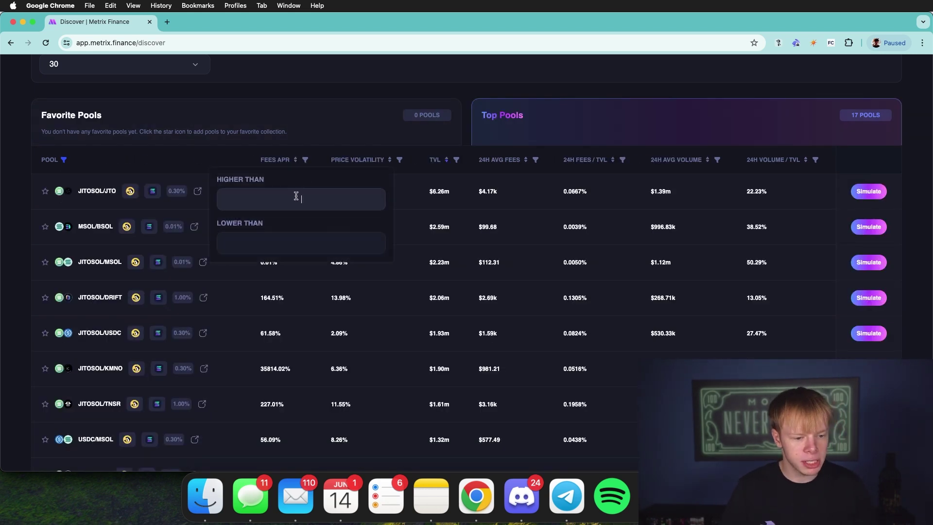
pyautogui.write('50')
pyautogui.press('Return')
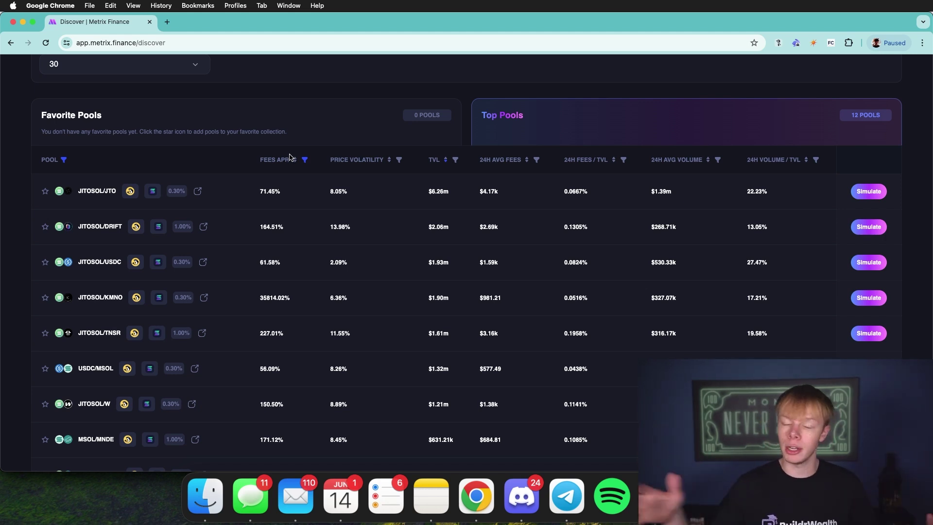
# - Limit the top pools further to those with a TVL higher than 3000000
pyautogui.scroll(1, 488, 166)
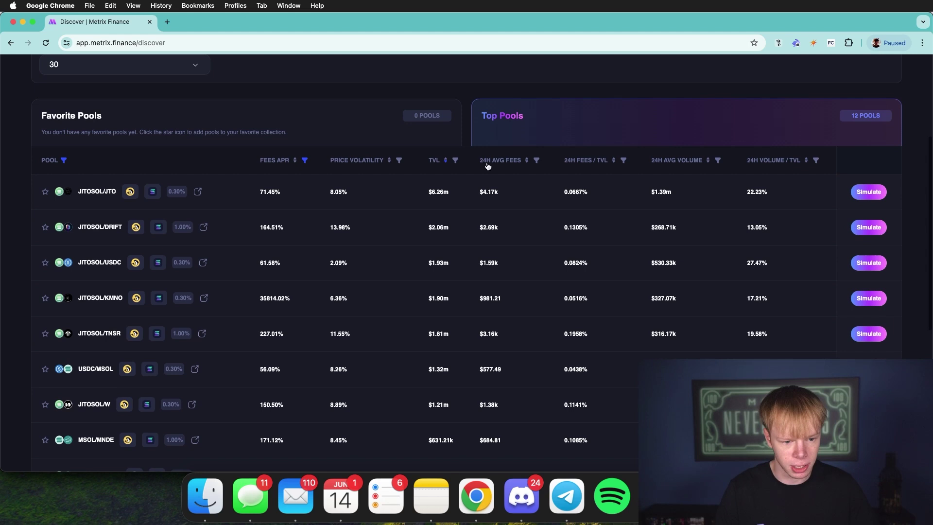
pyautogui.click(457, 161)
pyautogui.click(460, 192)
pyautogui.write('30')
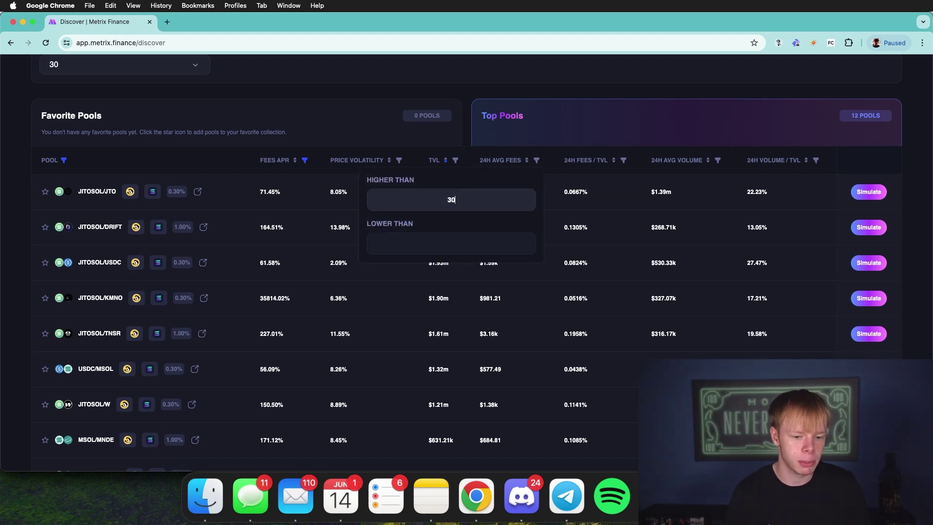
pyautogui.write('00000')
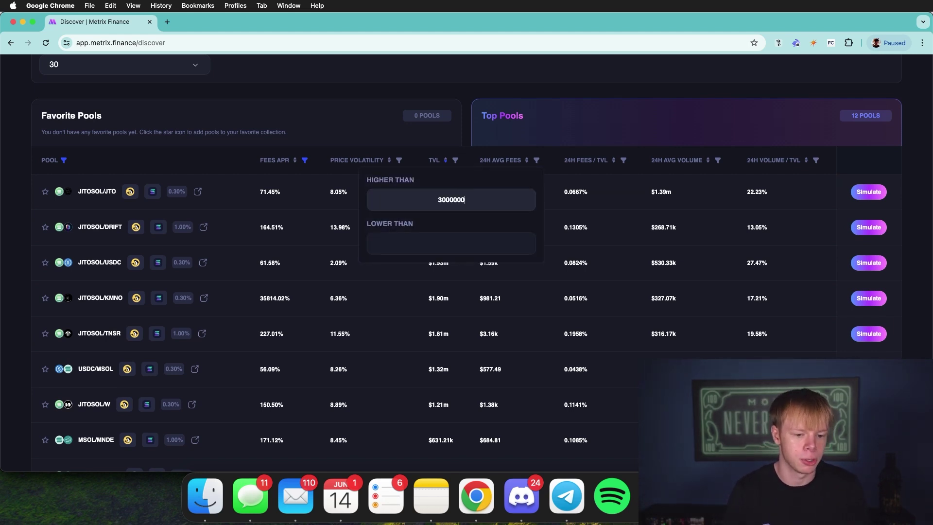
pyautogui.click(428, 237)
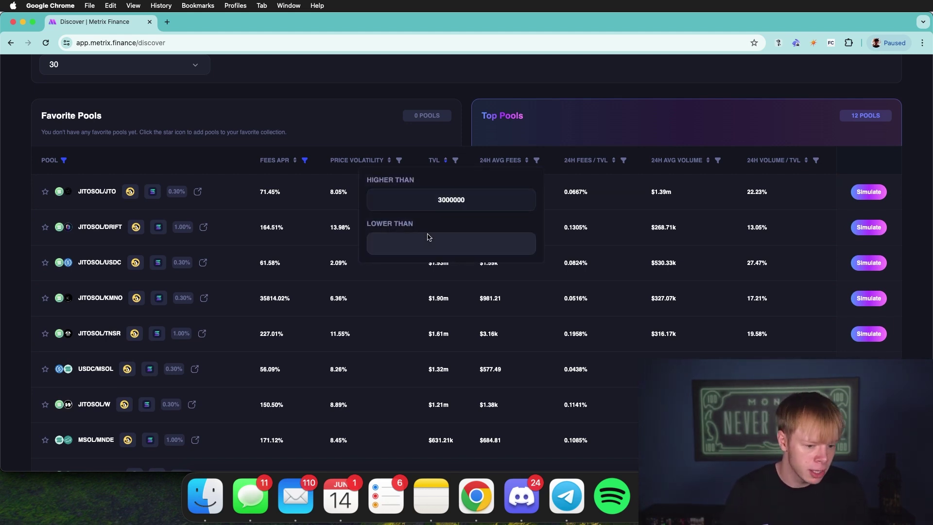
pyautogui.click(507, 95)
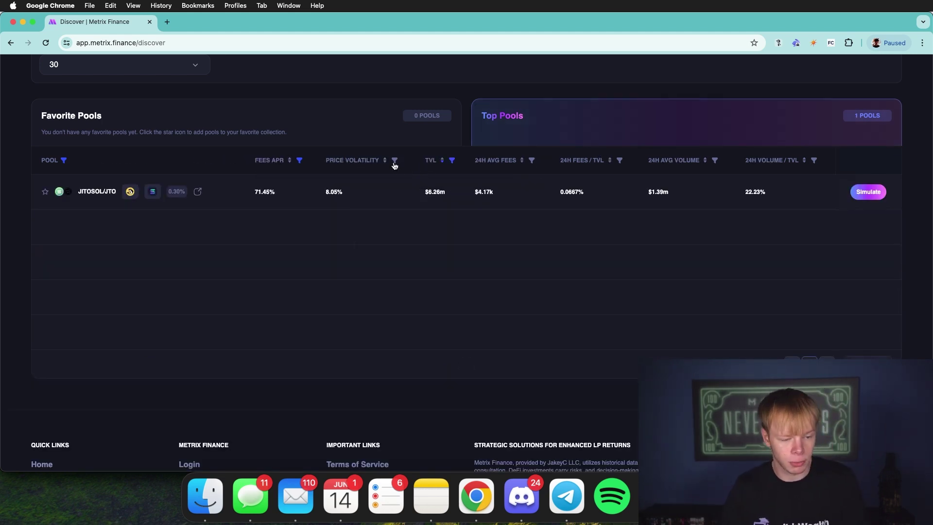
# - Mark the JITOSOL/JTO 0.30% pool as a favorite and show the list of favorite pools
pyautogui.tripleClick(91, 192)
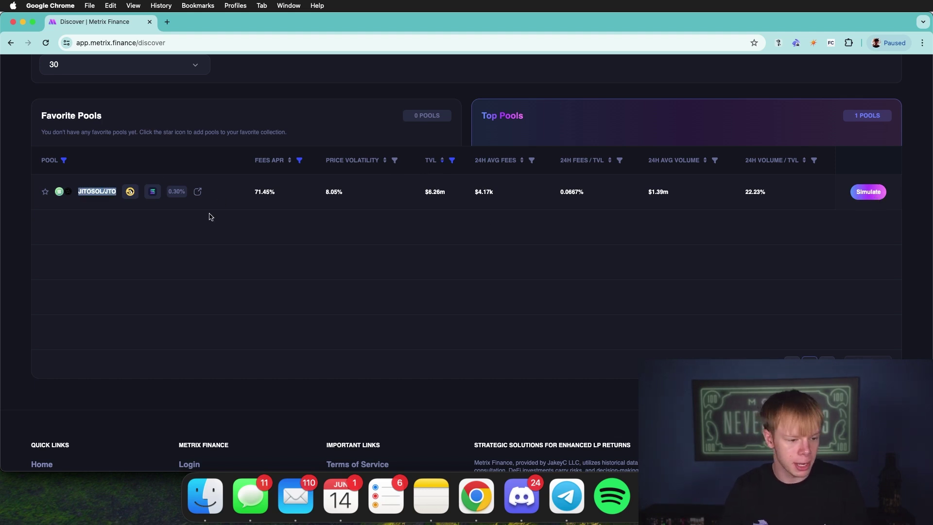
pyautogui.click(45, 192)
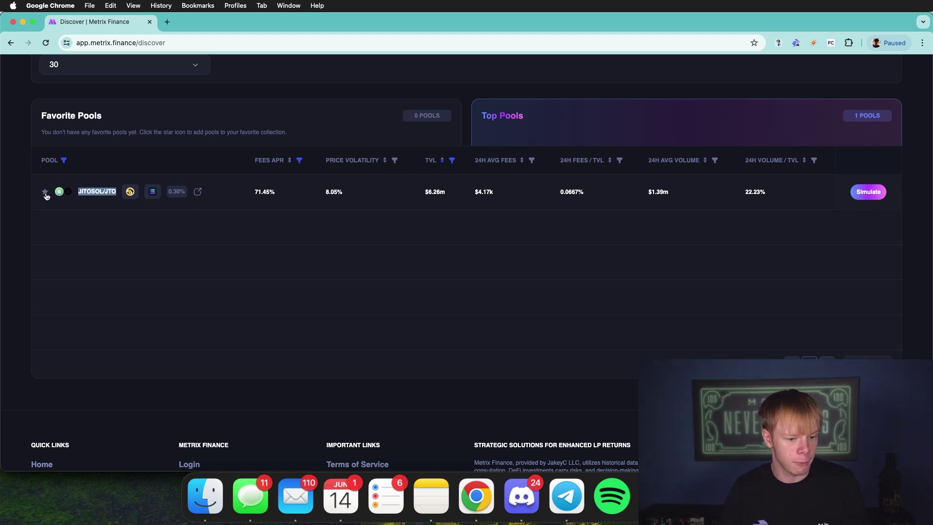
pyautogui.click(220, 131)
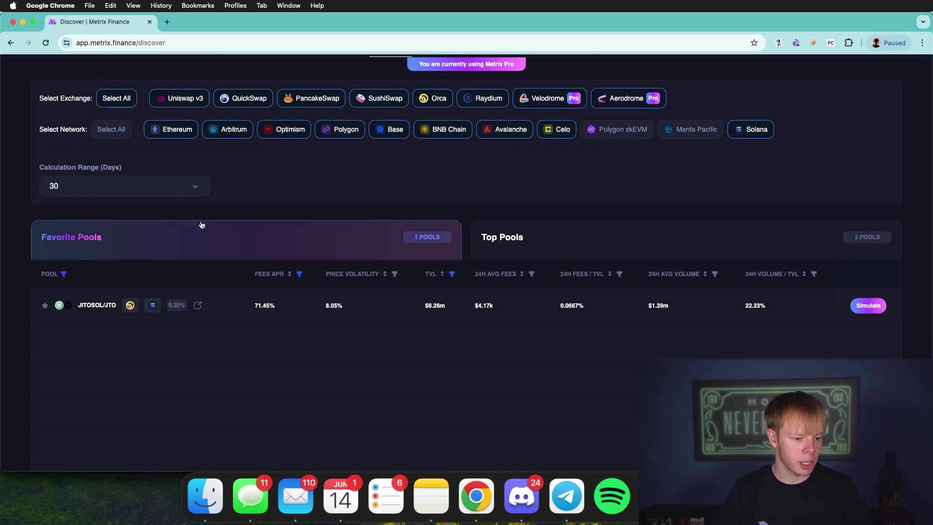
# - Clear the asset, fees APR and TVL filters so that all favorite pools are listed
pyautogui.click(63, 273)
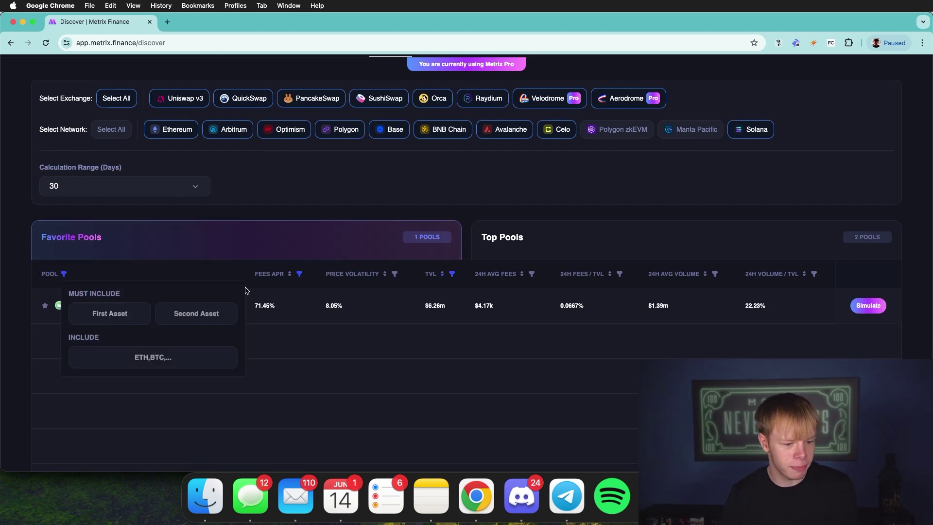
pyautogui.click(304, 275)
pyautogui.click(290, 305)
pyautogui.write('2')
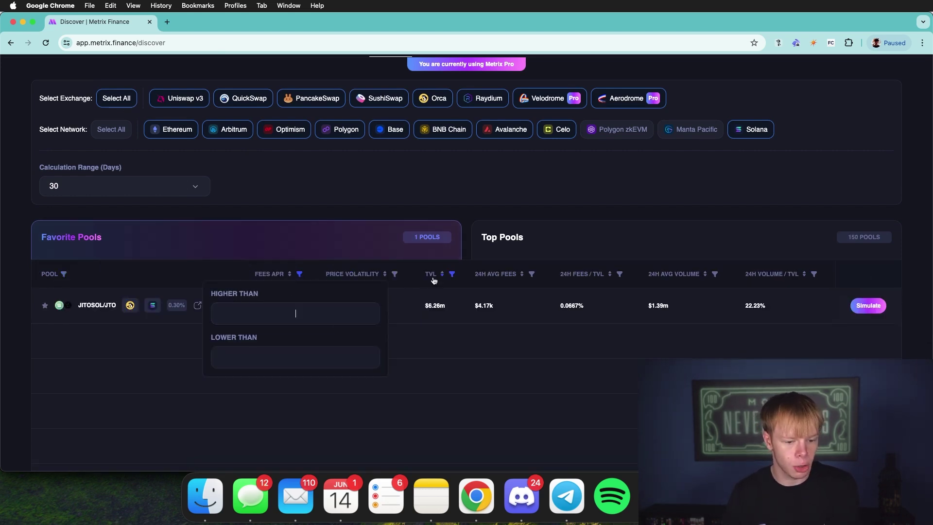
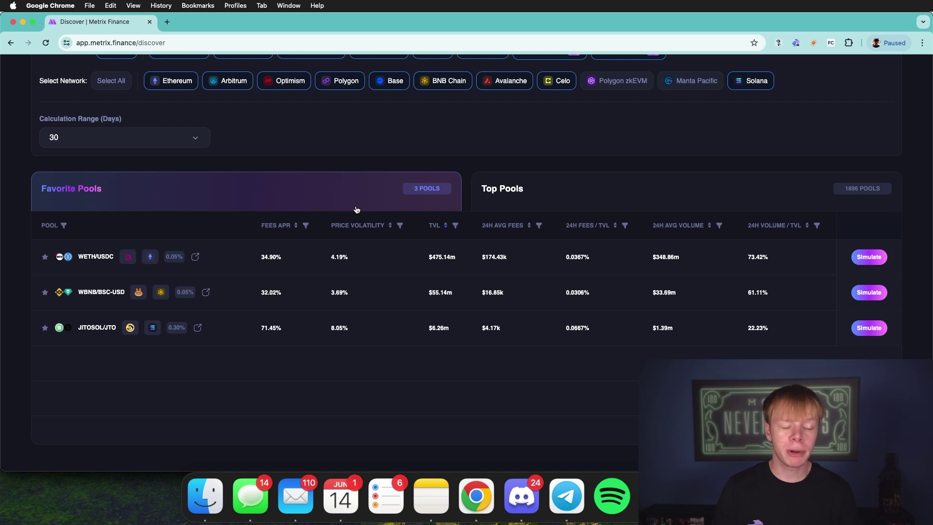
pyautogui.moveTo(78, 256); pyautogui.dragTo(115, 256)
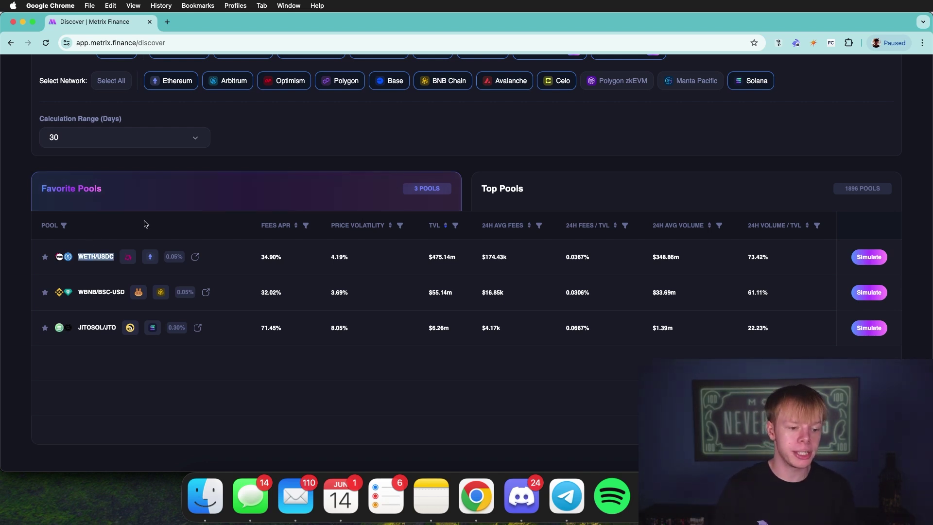
# - Open the Simulate page in a separate browser tab and go to its Pair comparison tool
pyautogui.scroll(3, 285, 189)
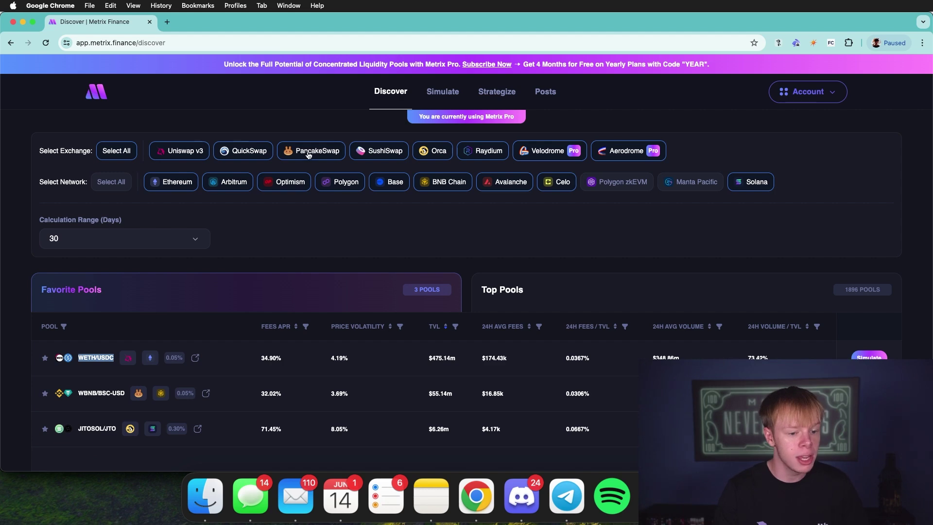
pyautogui.keyDown('super'); pyautogui.click(451, 97); pyautogui.keyUp('super')
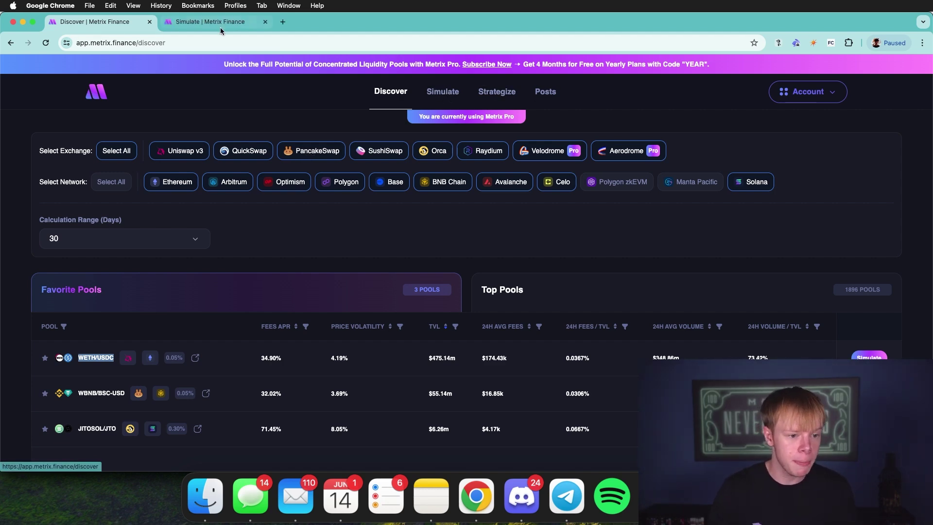
pyautogui.click(220, 24)
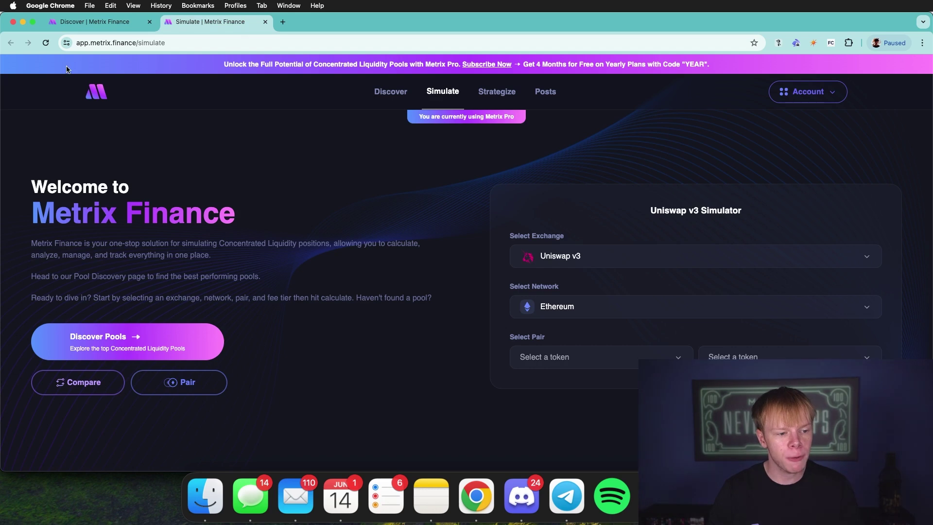
pyautogui.click(199, 388)
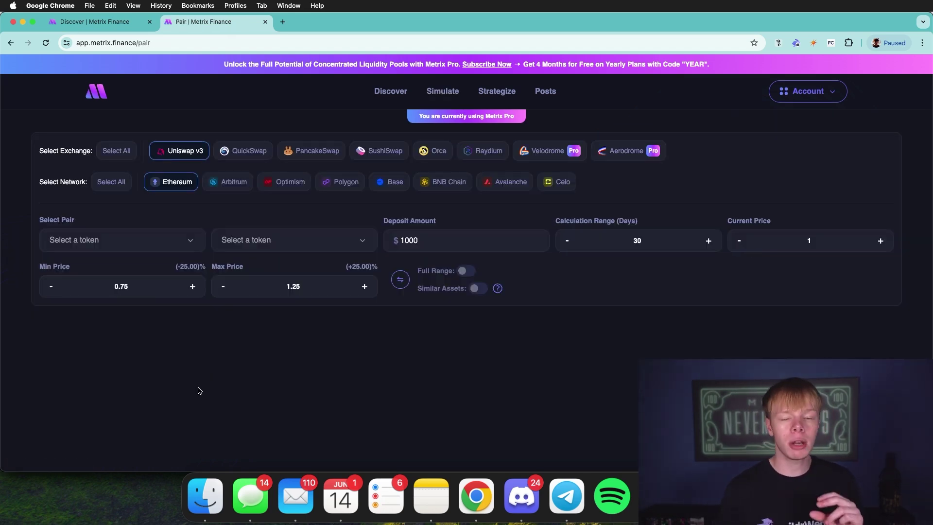
# - Restrict the exchanges to Uniswap v3, PancakeSwap and Orca, and add the Arbitrum, Polygon, Base, BNB Chain and Solana networks
pyautogui.click(120, 156)
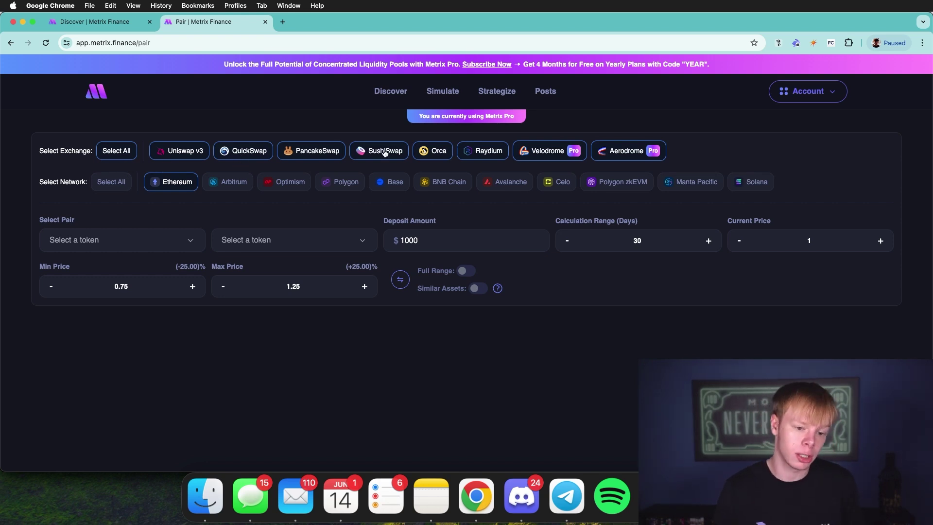
pyautogui.click(628, 152)
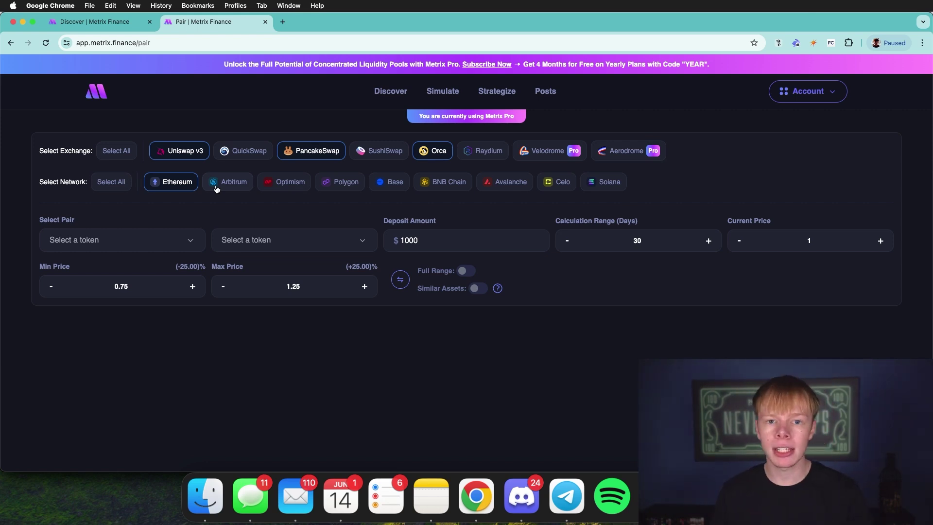
pyautogui.click(215, 187)
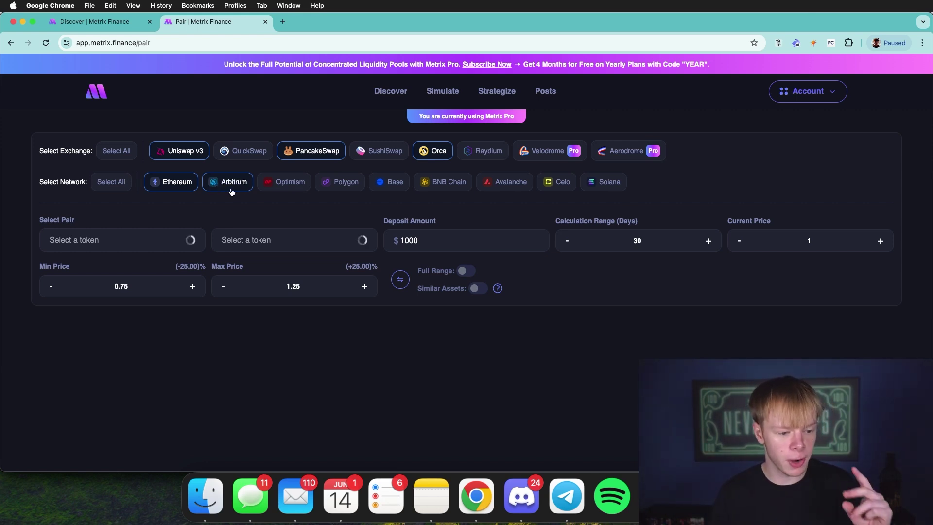
pyautogui.click(343, 184)
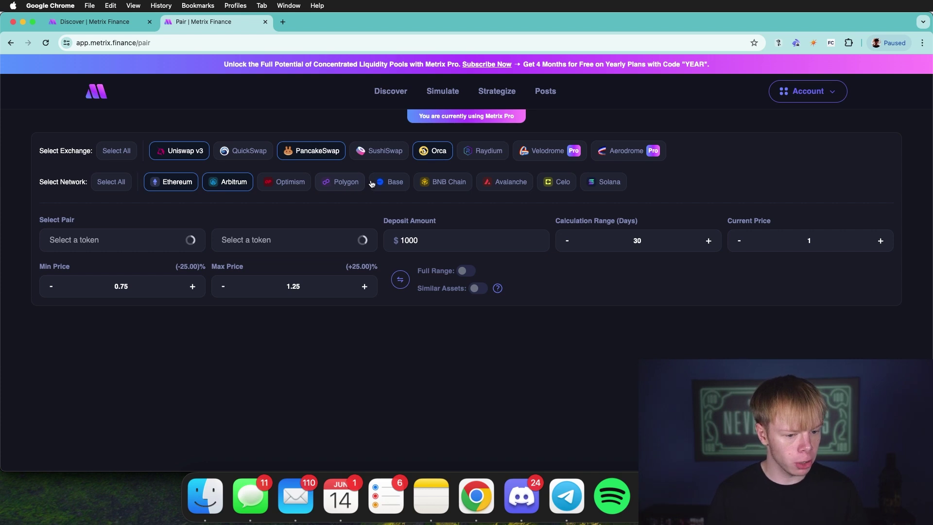
pyautogui.click(386, 183)
pyautogui.click(434, 182)
pyautogui.click(596, 184)
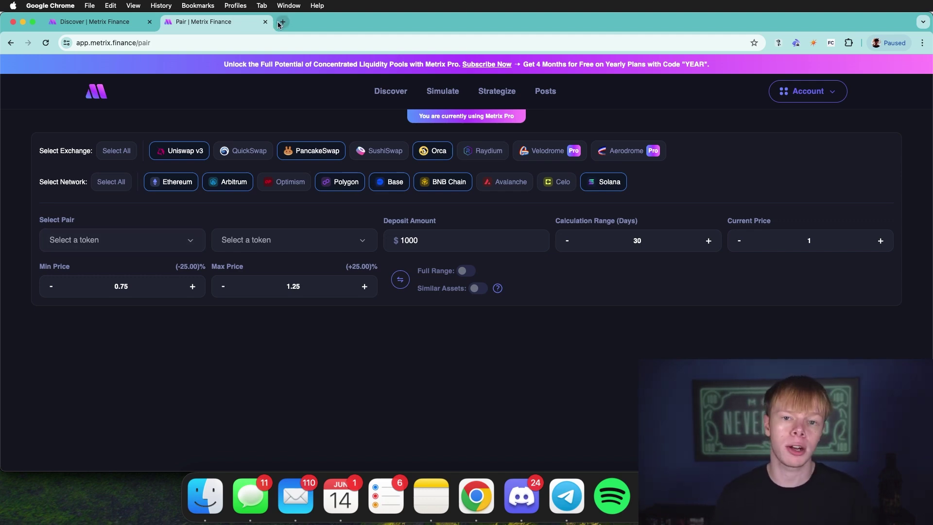
# - Reopen the closed CoinGecko tab and examine the USDC contract addresses across the different chains
pyautogui.press('super+shift+t')
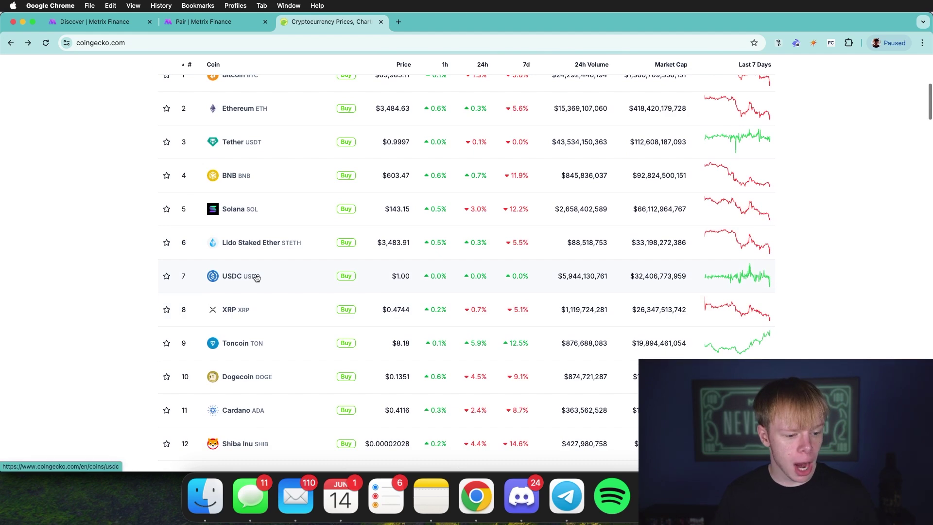
pyautogui.click(239, 276)
pyautogui.scroll(-8, 236, 219)
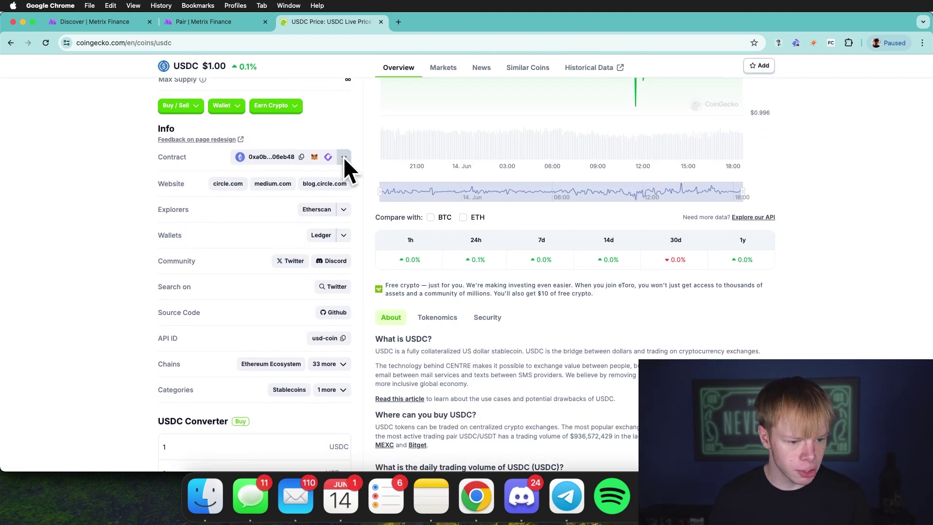
pyautogui.click(344, 158)
pyautogui.scroll(-3, 331, 194)
pyautogui.scroll(3, 302, 193)
pyautogui.scroll(-3, 302, 193)
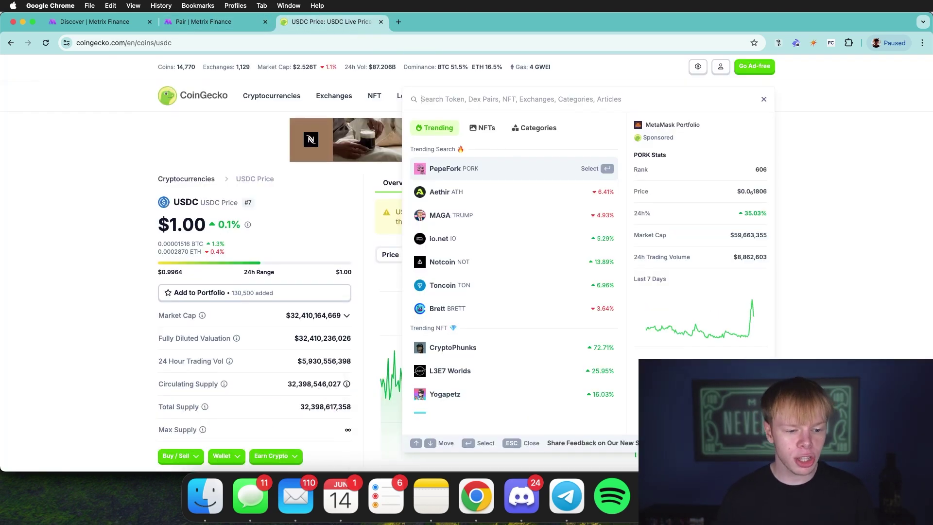
# - Search CoinGecko for usdc and open the Bridged USDC (Arbitrum) coin page
pyautogui.write('usdc')
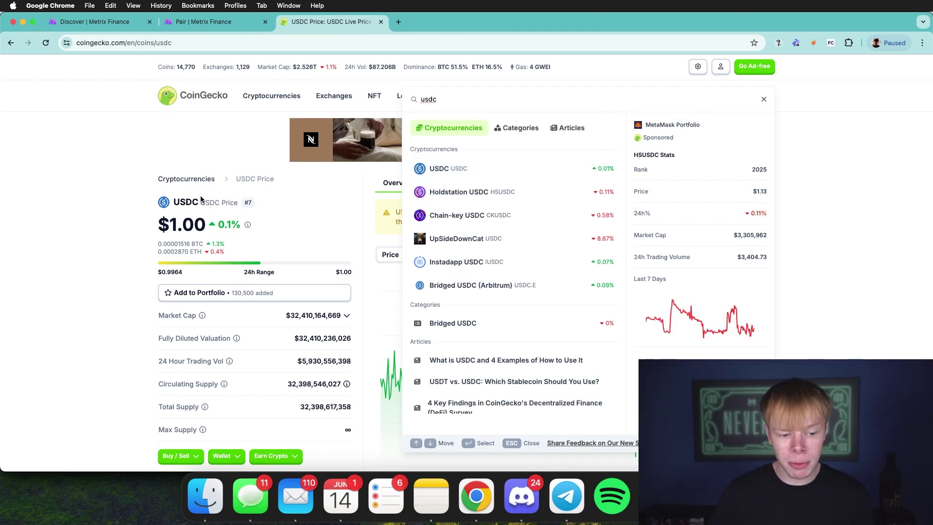
pyautogui.click(522, 293)
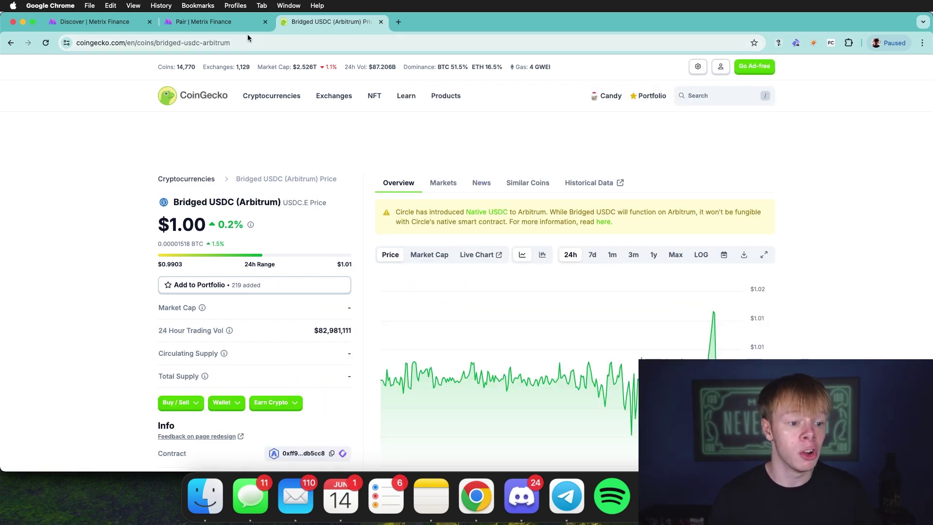
# - Return to the Metrix Finance Pair page and show the explanation of the Similar Assets option
pyautogui.click(243, 24)
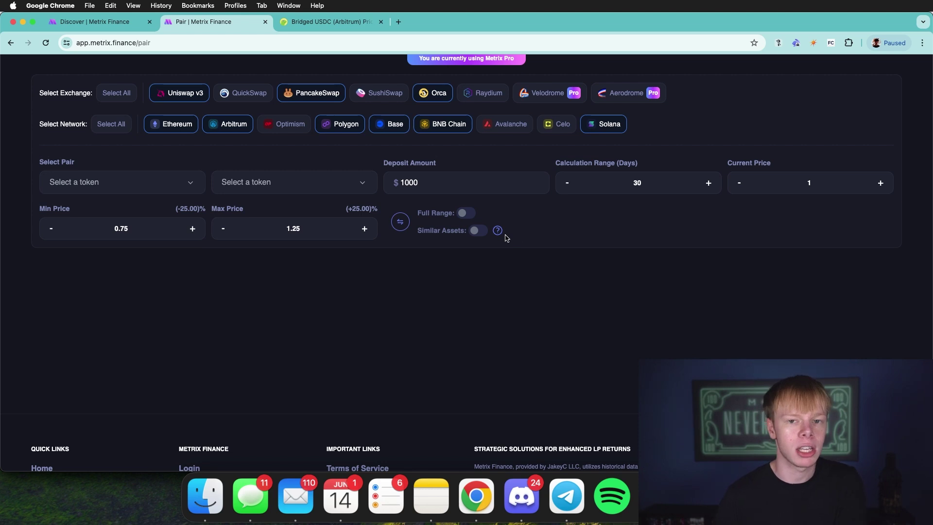
pyautogui.moveTo(498, 230)
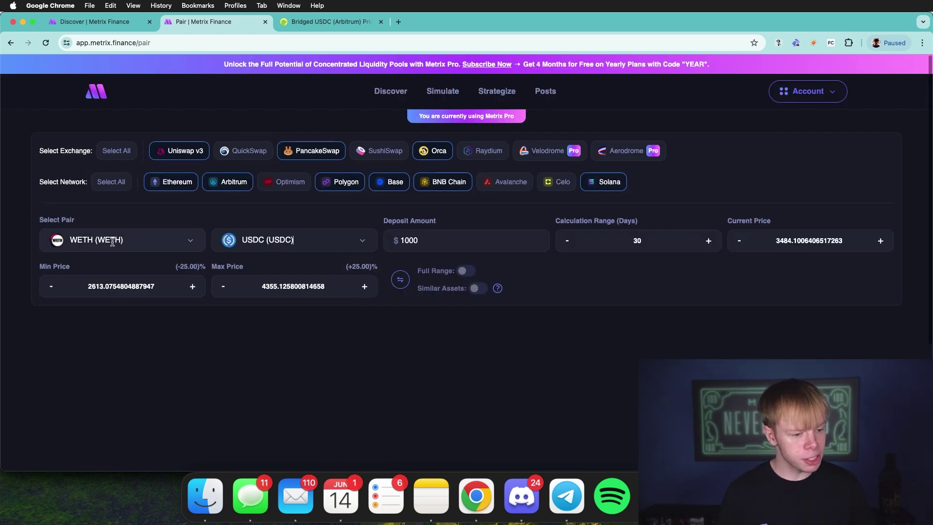
# - Look through the WETH/USDC pools listed for the selected exchanges and networks
pyautogui.scroll(-3, 742, 332)
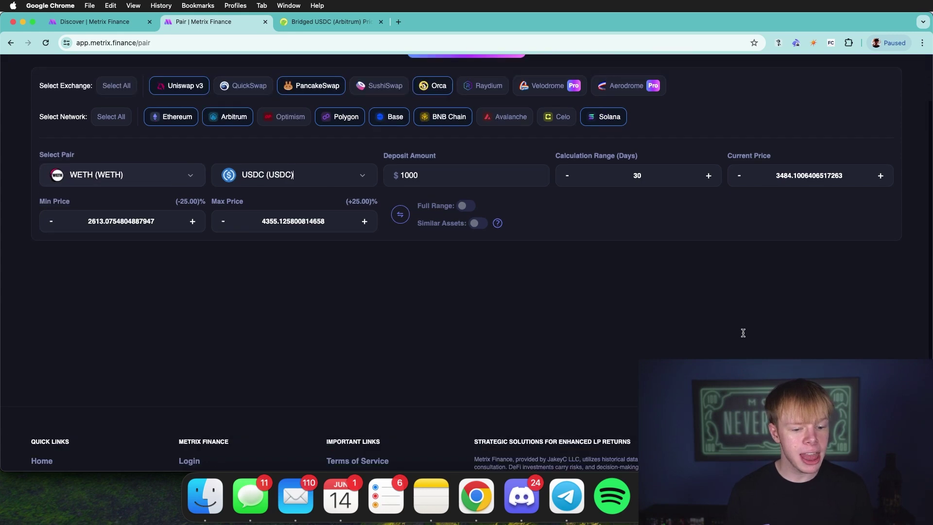
pyautogui.scroll(3, 742, 332)
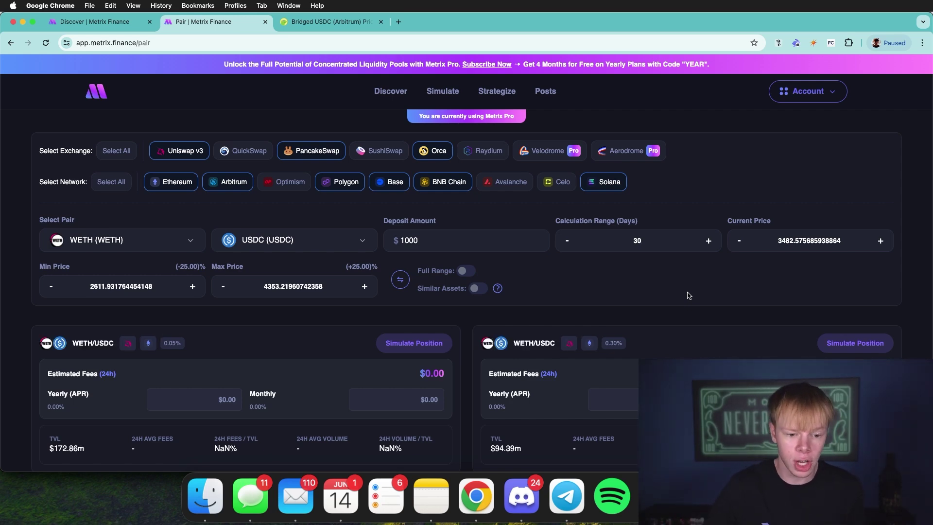
pyautogui.scroll(-12, 688, 295)
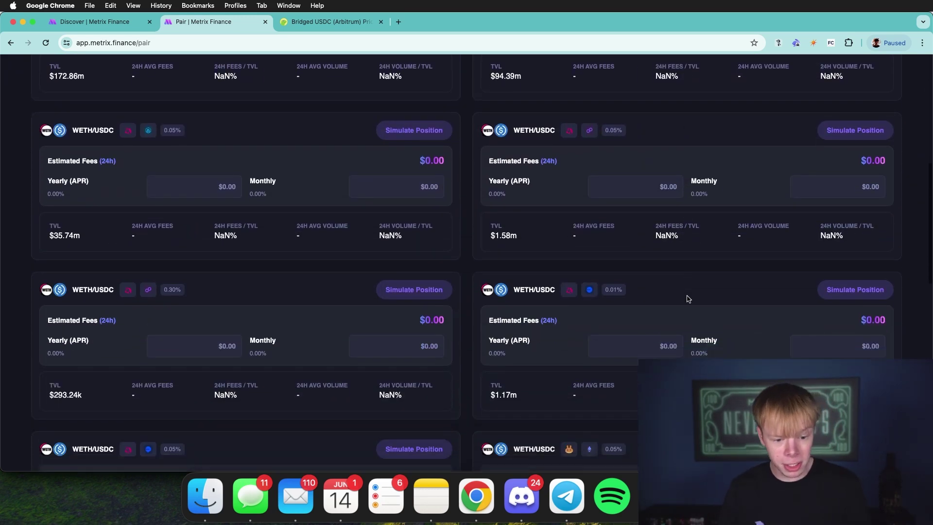
pyautogui.scroll(-10, 688, 295)
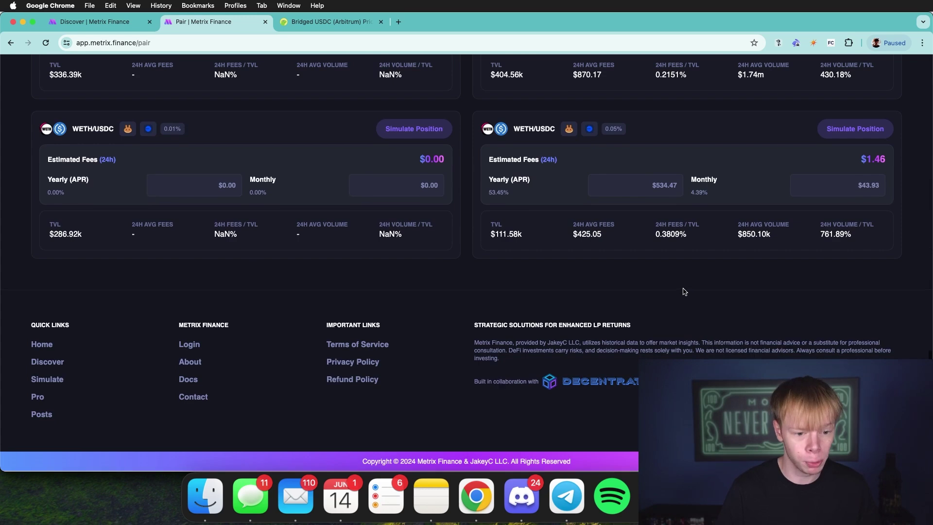
# - Enable Similar Assets so the WETH/USDC comparison also includes pools with equivalent tokens
pyautogui.scroll(8, 688, 295)
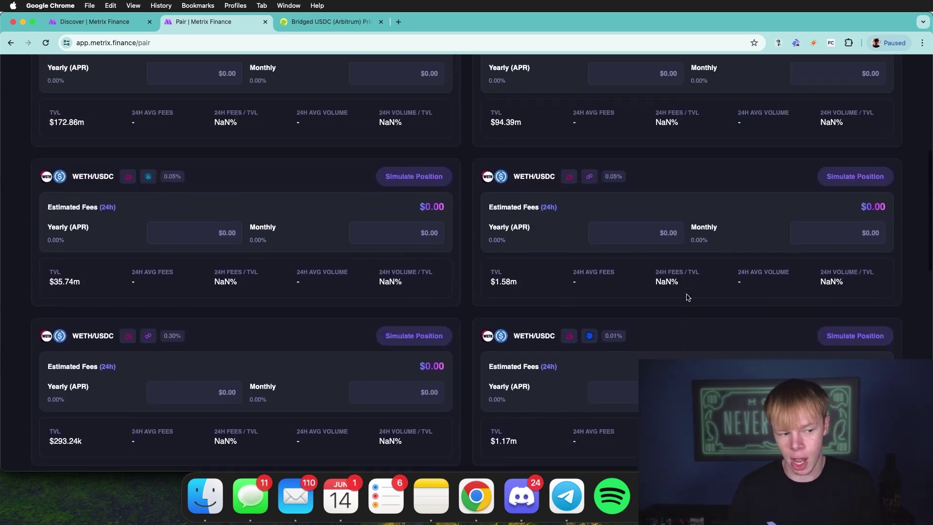
pyautogui.scroll(6, 688, 297)
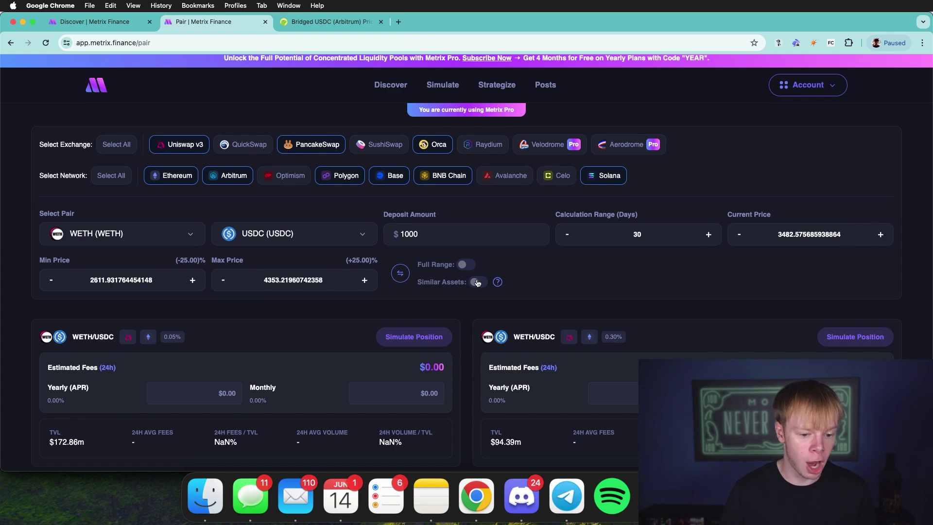
pyautogui.click(525, 279)
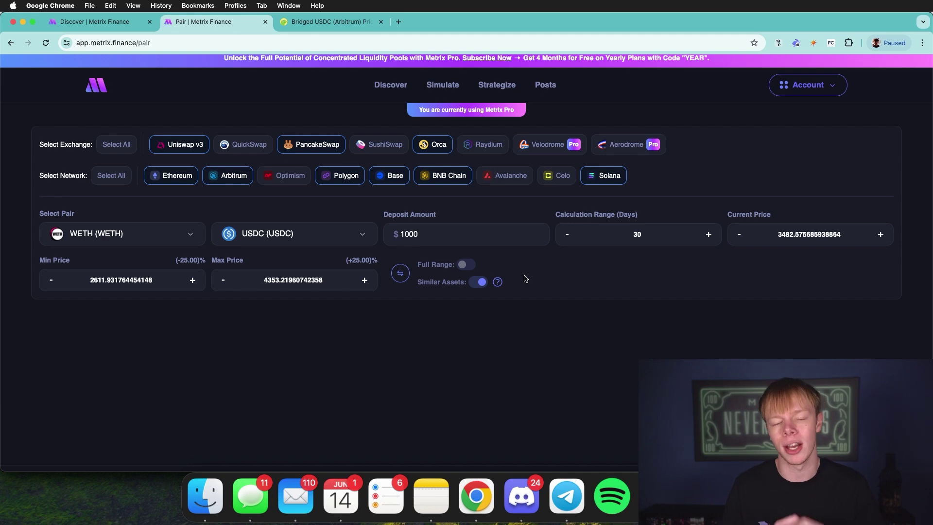
pyautogui.scroll(-3, 796, 235)
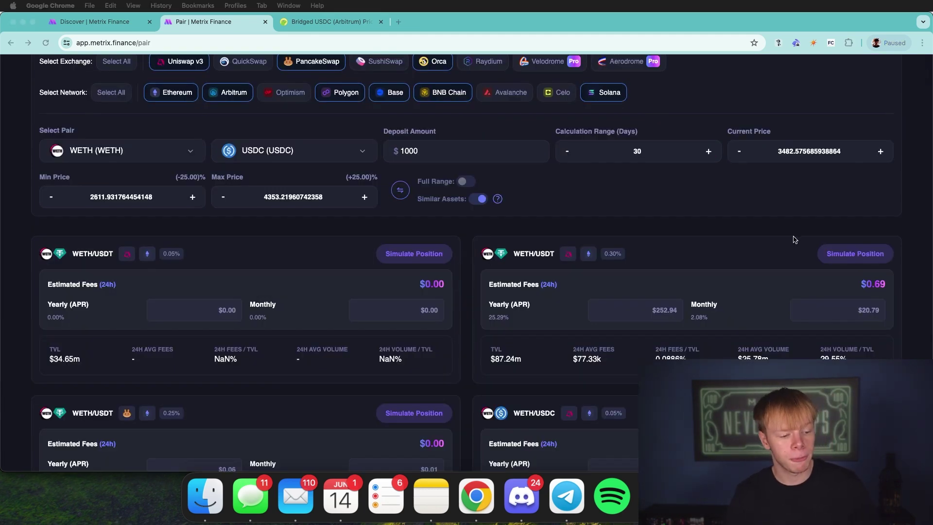
# - Compare the fees APR of the favorite WETH/USDC pool on Discover with the yearly APR of the Uniswap v3 Ethereum 0.05% pool on Pair
pyautogui.click(103, 22)
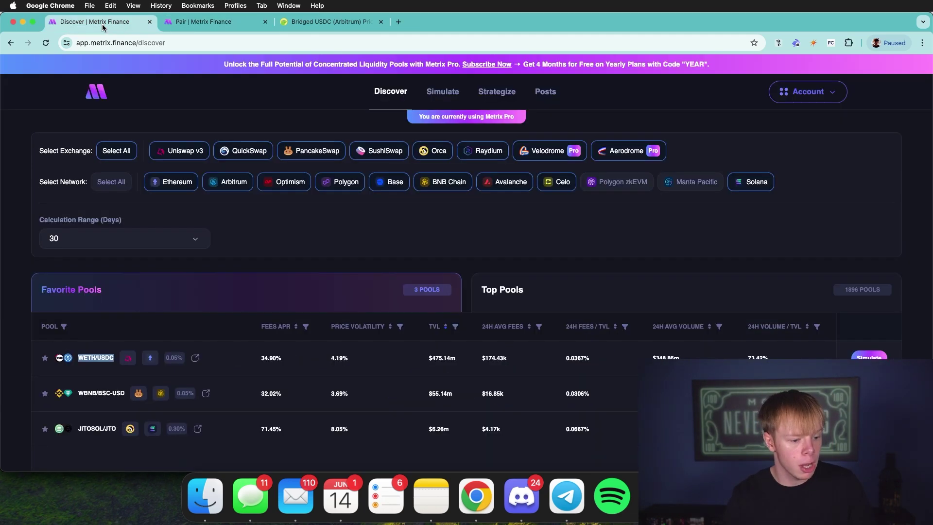
pyautogui.scroll(-2, 215, 228)
pyautogui.click(276, 312)
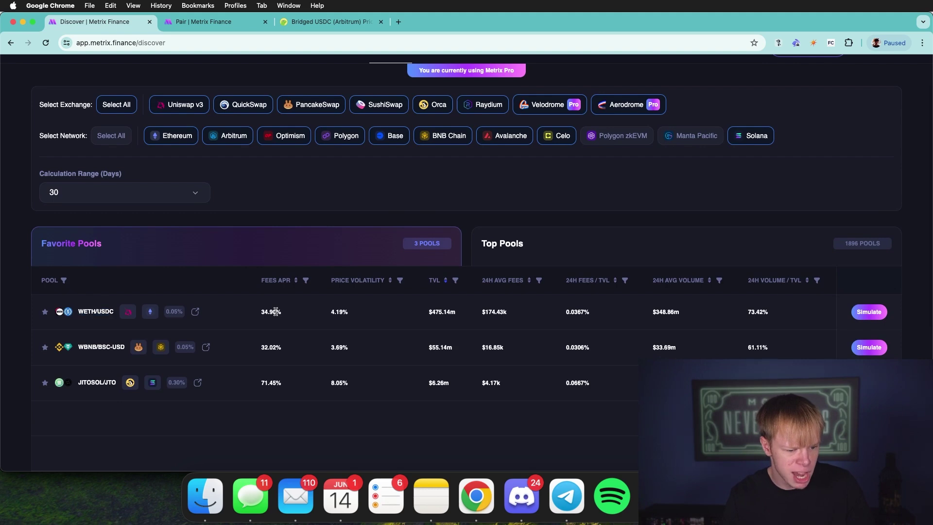
pyautogui.click(222, 22)
pyautogui.scroll(-4, 597, 292)
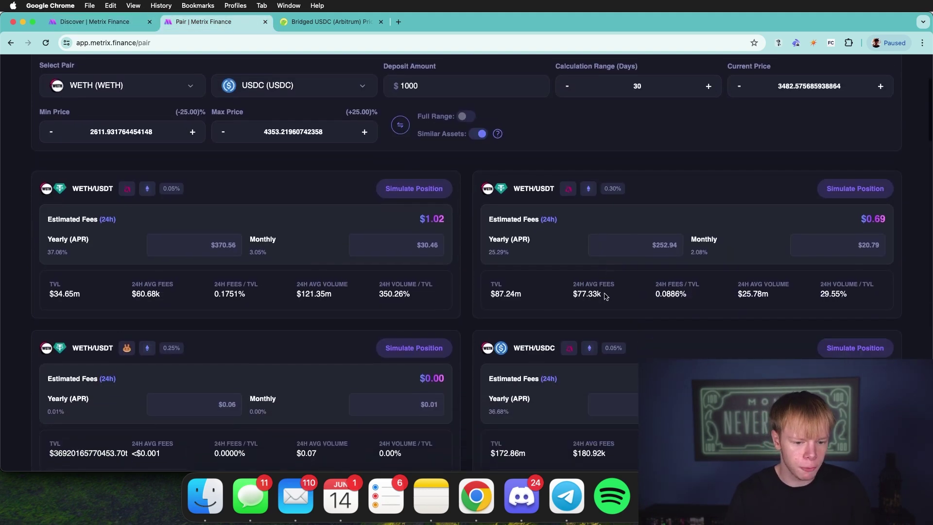
pyautogui.scroll(-1, 589, 285)
pyautogui.scroll(-1, 499, 313)
pyautogui.moveTo(509, 275); pyautogui.dragTo(503, 272)
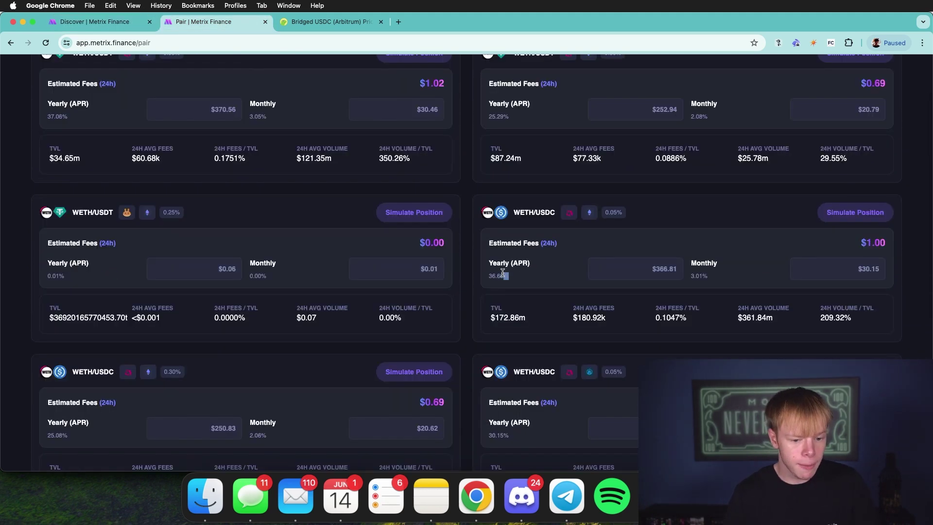
# - Examine the APR of the WETH/USDC pools on the other networks and the TVL of the PancakeSwap Base 0.05% pool
pyautogui.scroll(-6, 502, 273)
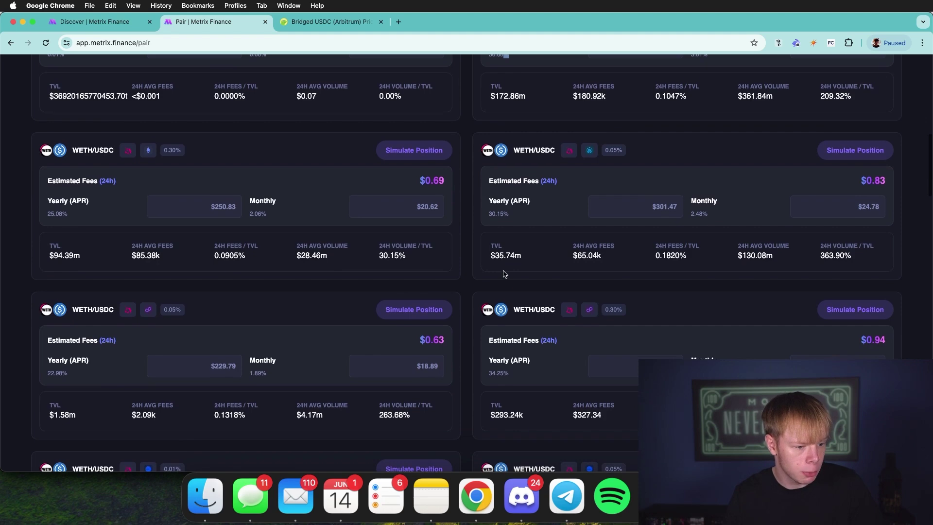
pyautogui.scroll(-2, 504, 273)
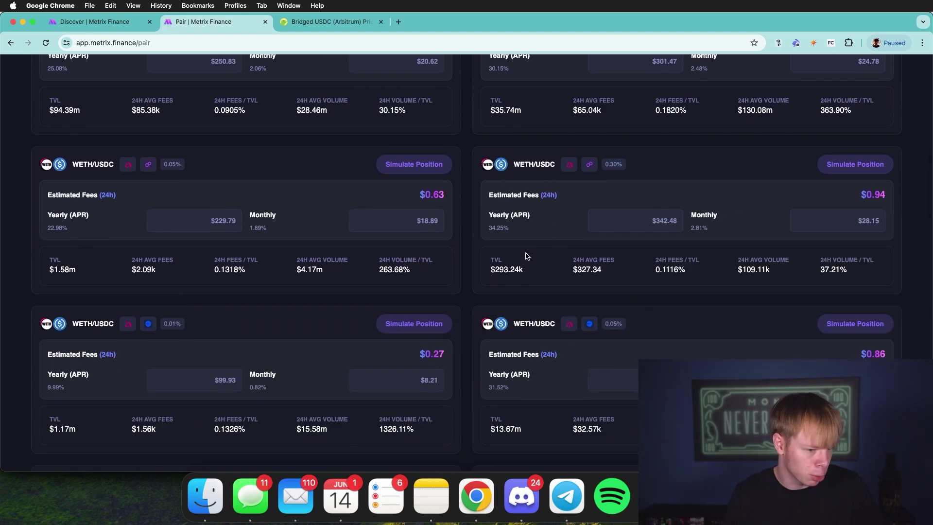
pyautogui.click(520, 235)
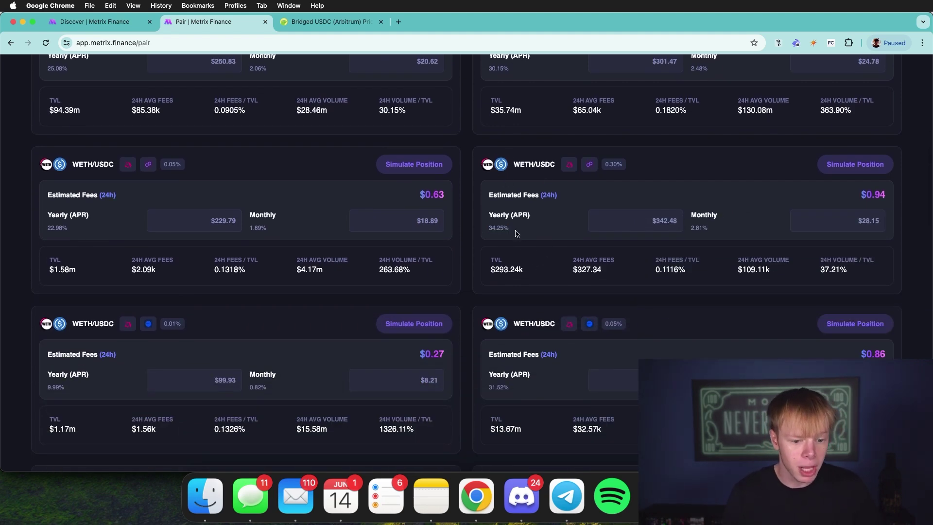
pyautogui.scroll(-5, 517, 234)
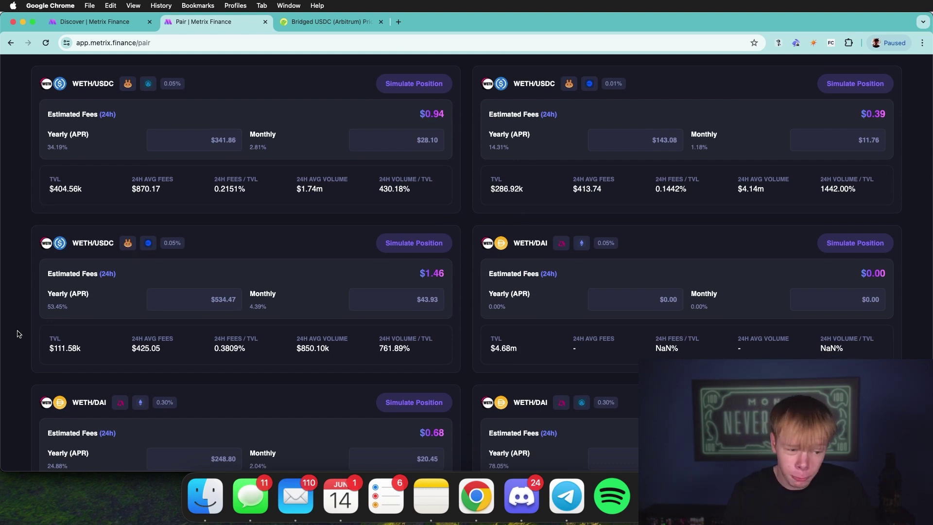
pyautogui.scroll(-2, 75, 340)
pyautogui.doubleClick(69, 267)
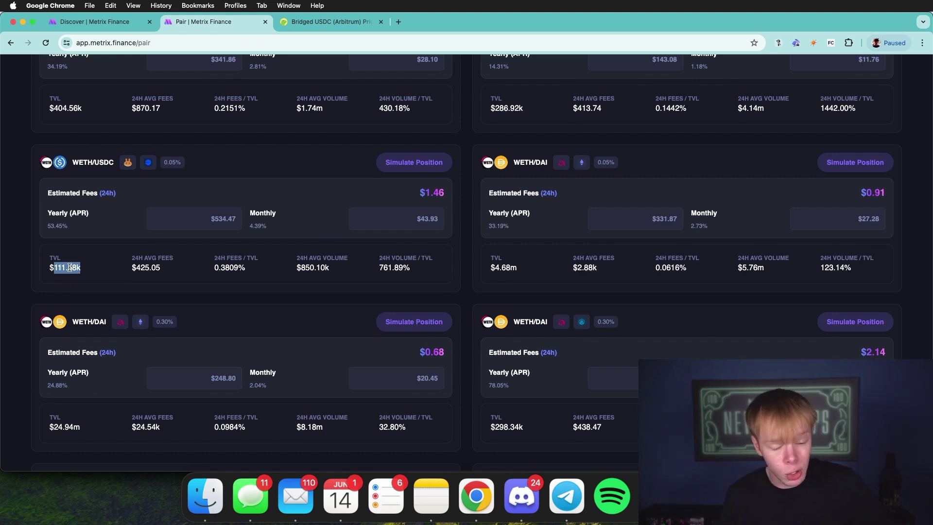
# - Review the similar-asset pools, including the APR and TVL of the WETH/DAI Arbitrum 0.30% pool, through the end of the list
pyautogui.scroll(-2, 196, 257)
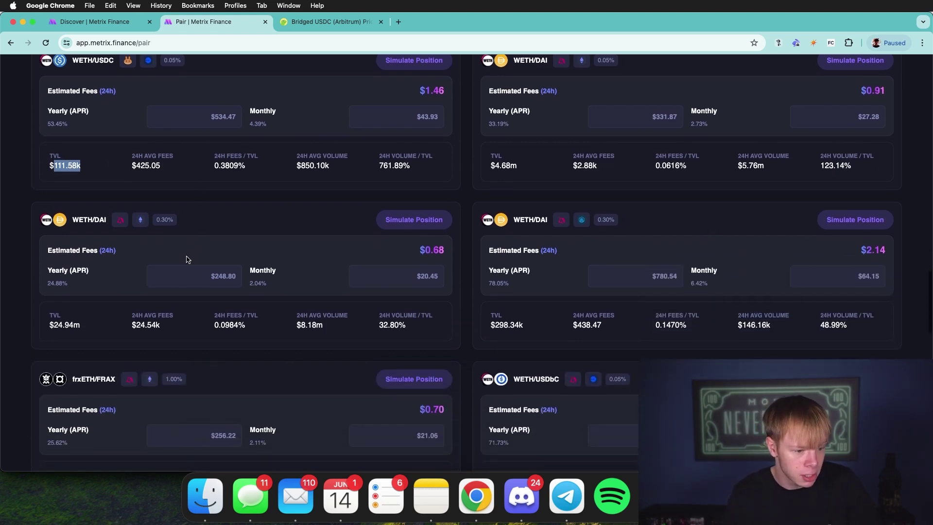
pyautogui.scroll(-2, 188, 259)
pyautogui.tripleClick(528, 121)
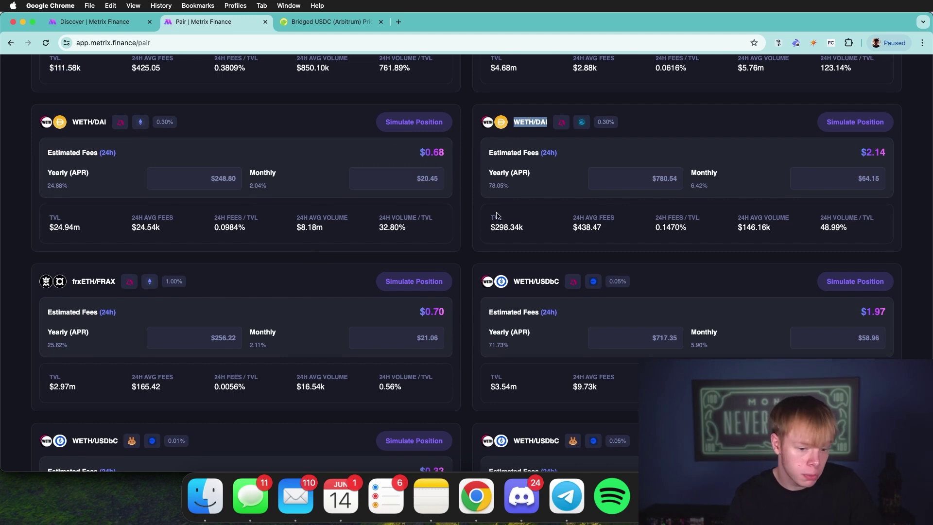
pyautogui.doubleClick(498, 227)
pyautogui.scroll(-4, 497, 192)
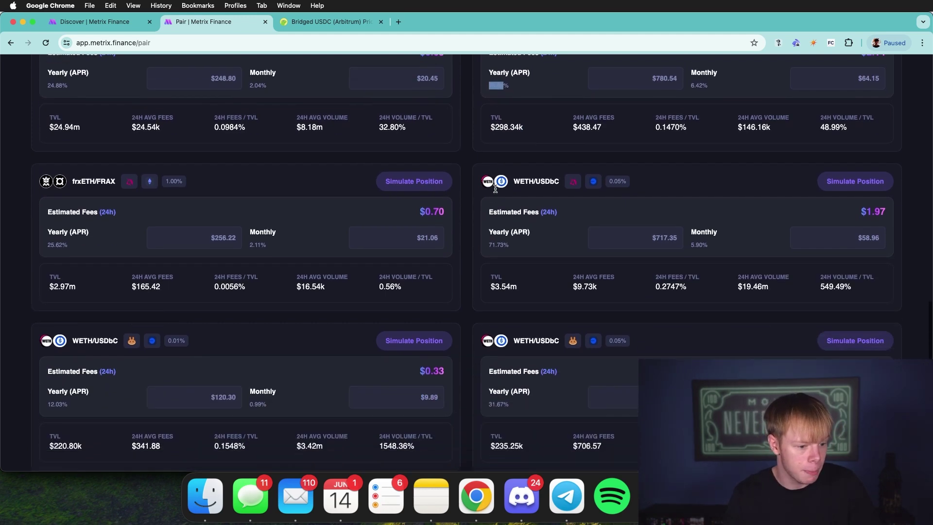
pyautogui.scroll(-2, 497, 191)
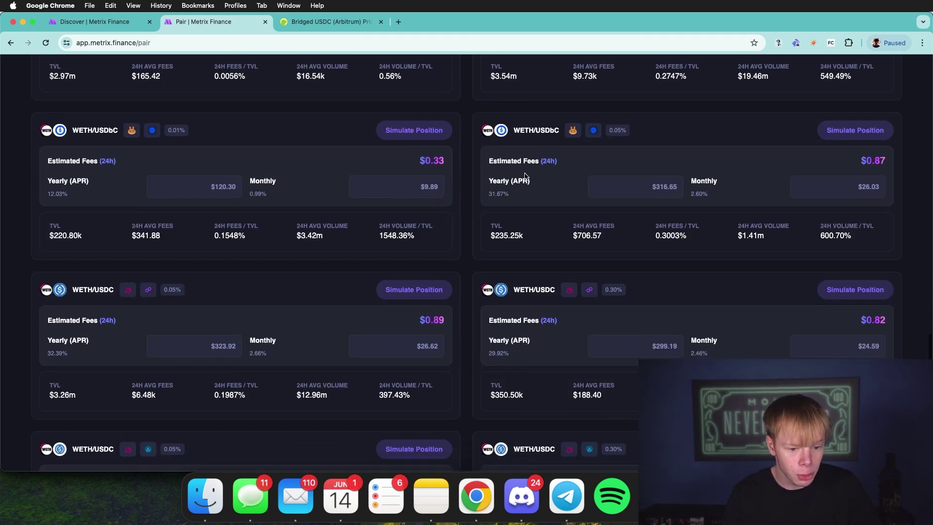
pyautogui.scroll(-7, 525, 176)
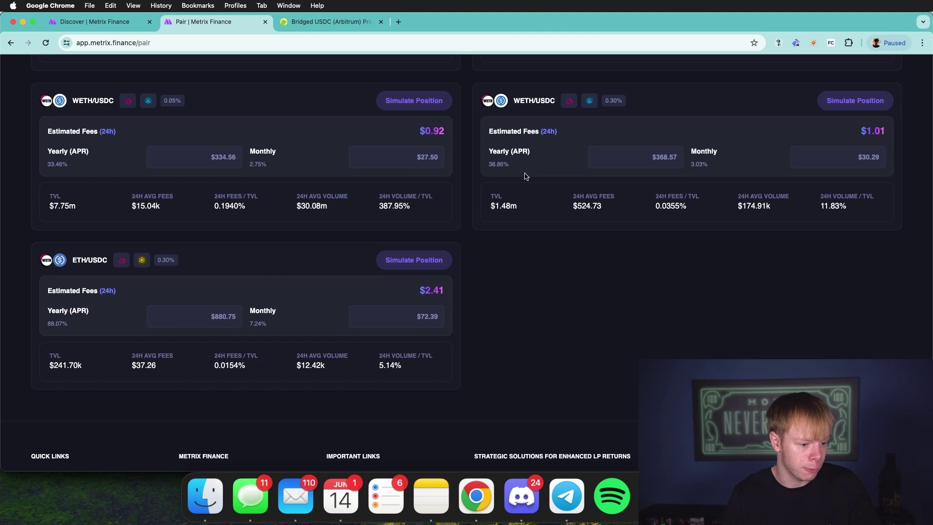
# - Check the TVL of the favorite WETH/USDC pool on Discover and close the Pair and CoinGecko tabs
pyautogui.hotkey('ctrl', 'shift', 'Tab')
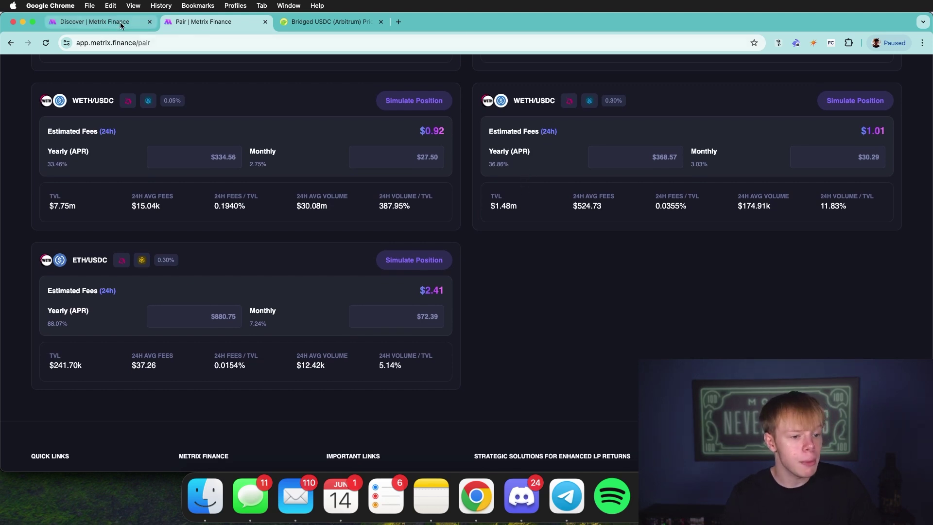
pyautogui.doubleClick(441, 311)
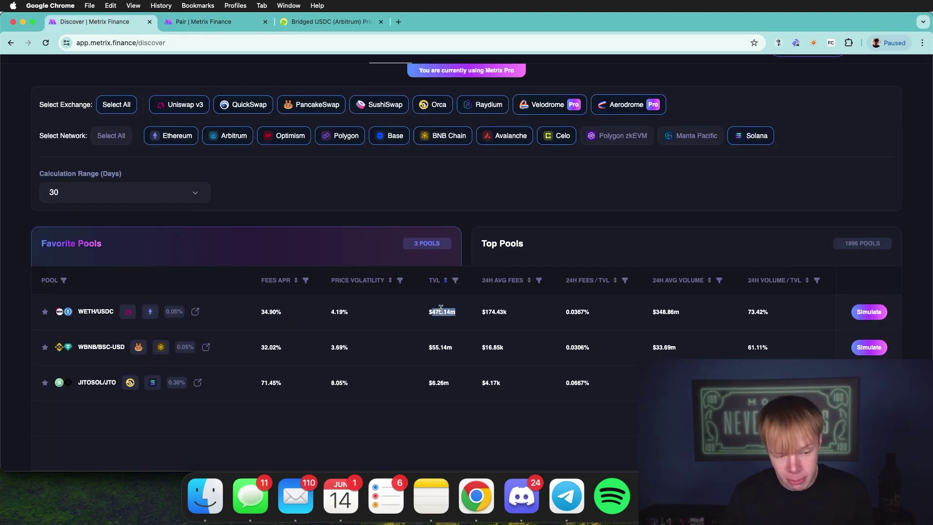
pyautogui.click(266, 21)
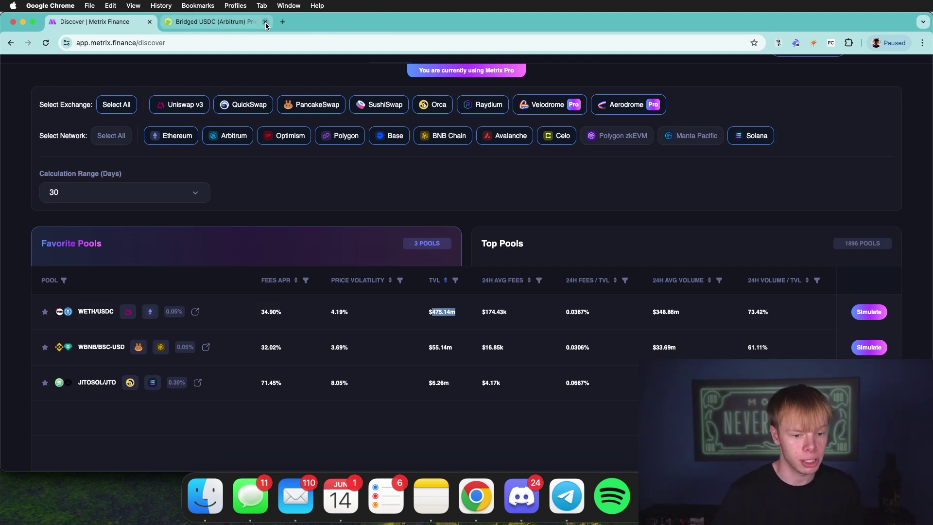
pyautogui.click(265, 22)
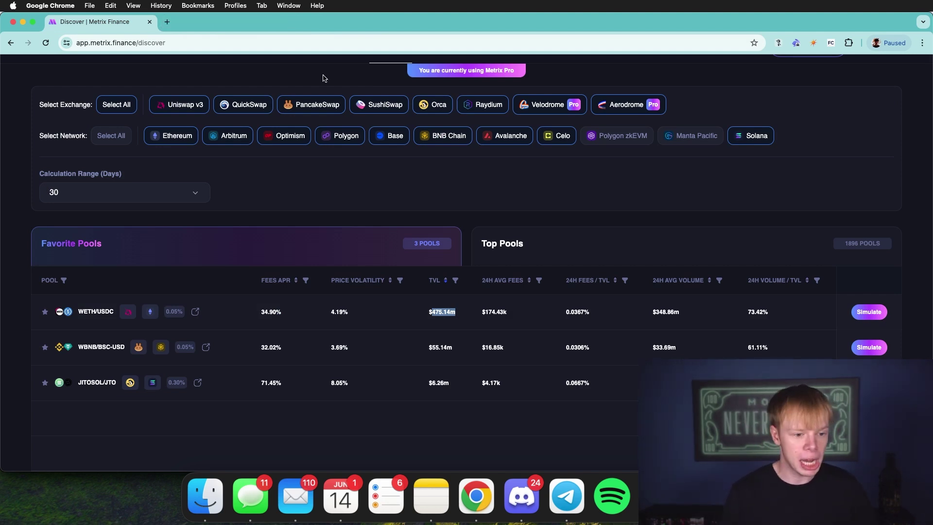
# - Open the simulation of the favorite WETH/USDC pool in a separate tab and switch to it
pyautogui.keyDown('super'); pyautogui.click(872, 312); pyautogui.keyUp('super')
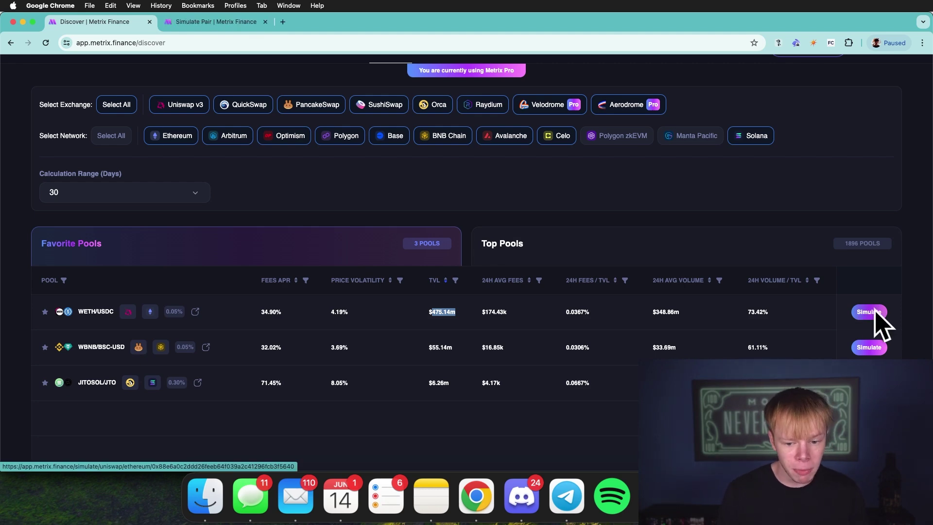
pyautogui.click(216, 22)
pyautogui.scroll(-3, 443, 282)
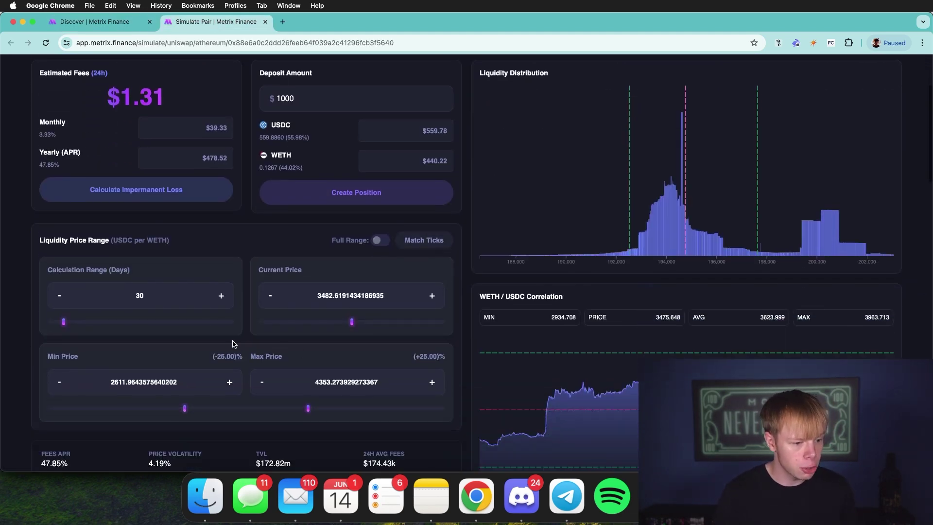
# - Set the liquidity price range to a min price of 3000 and a max price of 4000 USDC per WETH
pyautogui.scroll(-4, 233, 234)
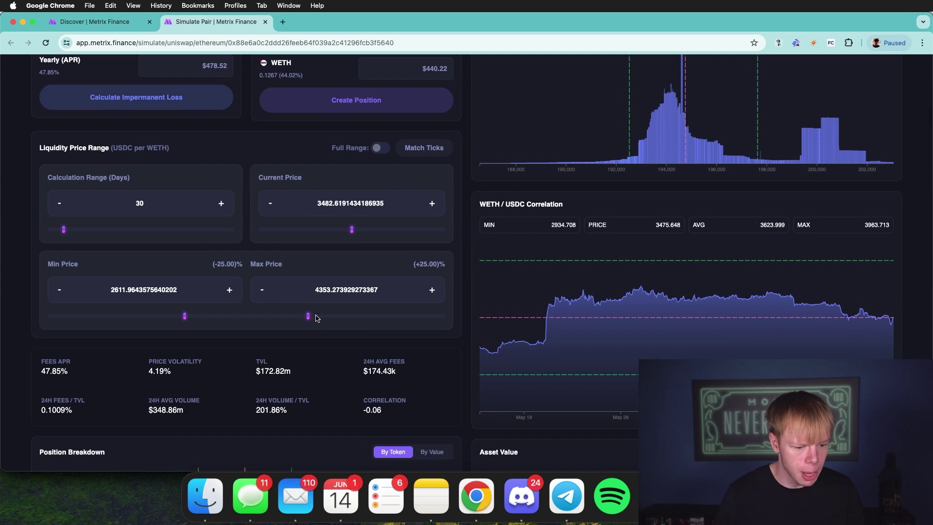
pyautogui.moveTo(308, 316); pyautogui.dragTo(288, 316)
pyautogui.doubleClick(341, 290)
pyautogui.write('4000')
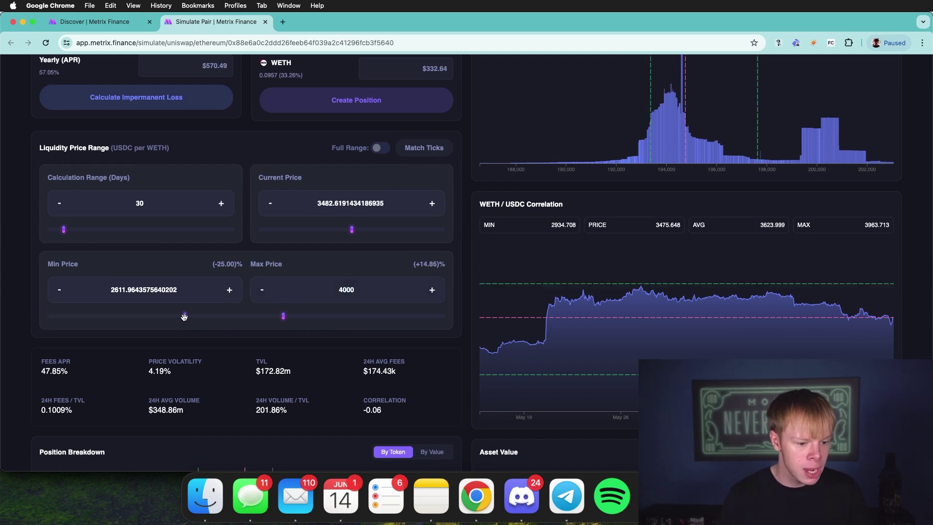
pyautogui.moveTo(184, 316); pyautogui.dragTo(219, 316)
pyautogui.doubleClick(163, 290)
pyautogui.write('3000')
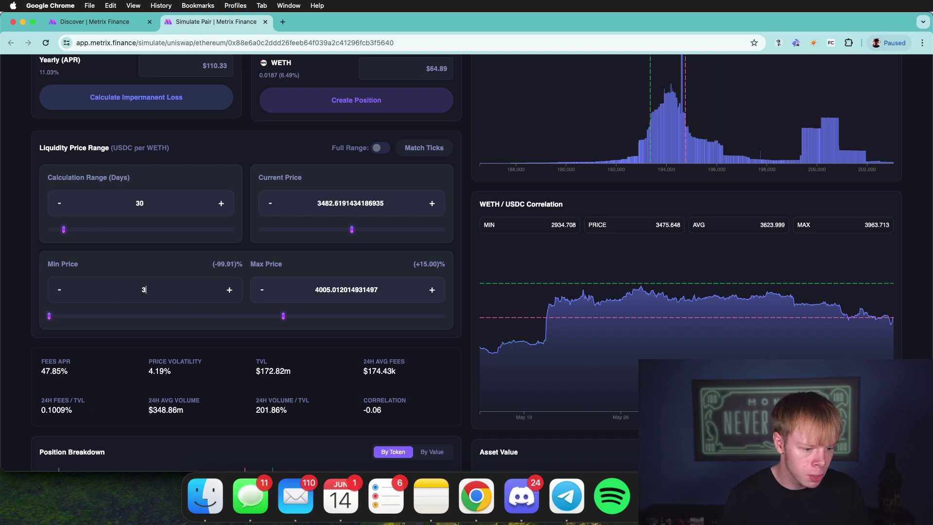
pyautogui.doubleClick(370, 291)
pyautogui.write('4000')
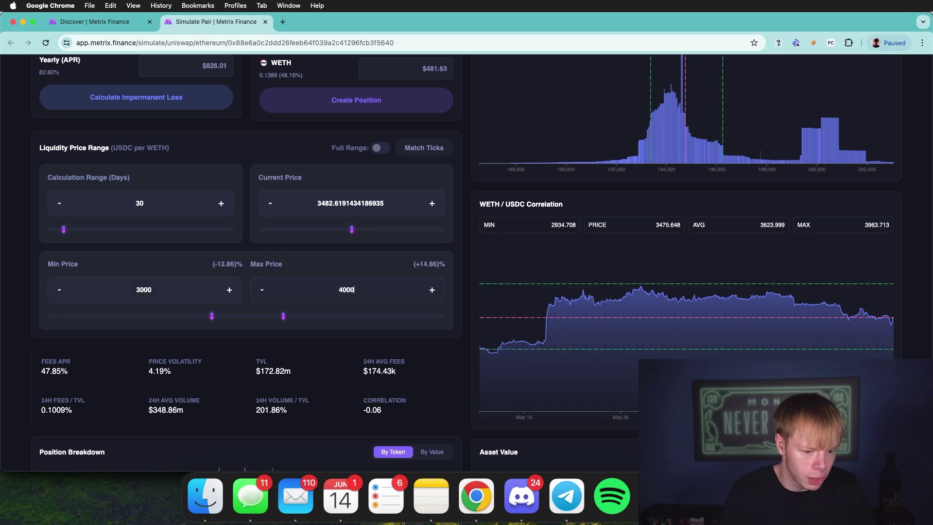
# - Increase the simulated position's deposit amount to $100000
pyautogui.scroll(2, 487, 194)
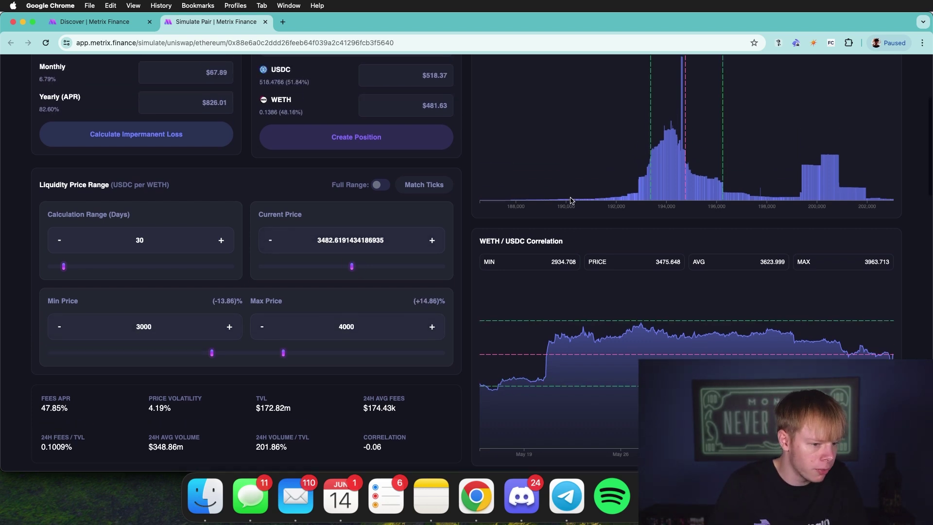
pyautogui.scroll(3, 308, 131)
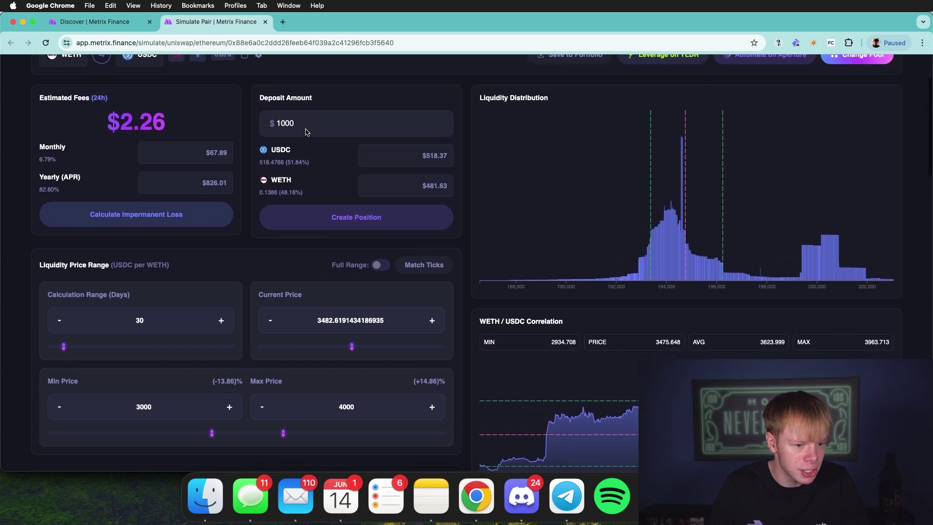
pyautogui.click(323, 135)
pyautogui.write('00')
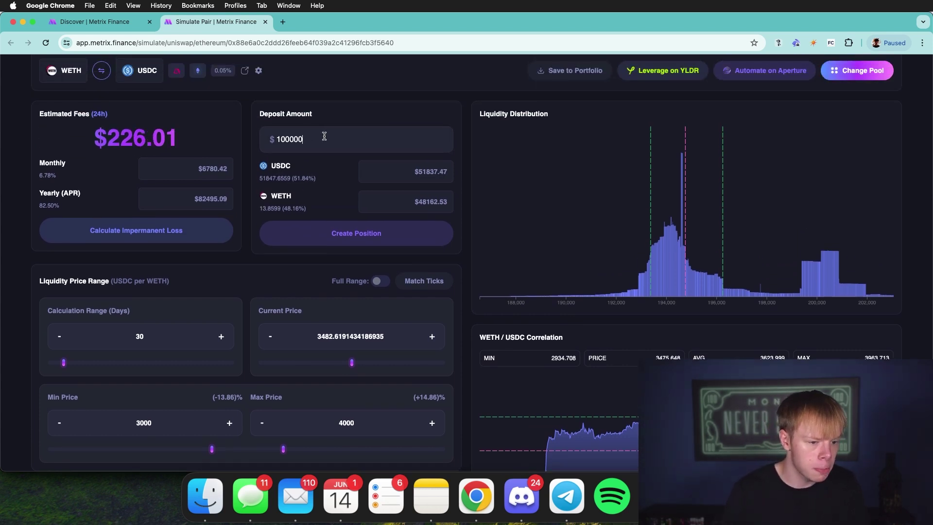
# - Check the estimated daily fees and yearly APR, and raise the simulated current price to about 3692 USDC per WETH
pyautogui.doubleClick(156, 141)
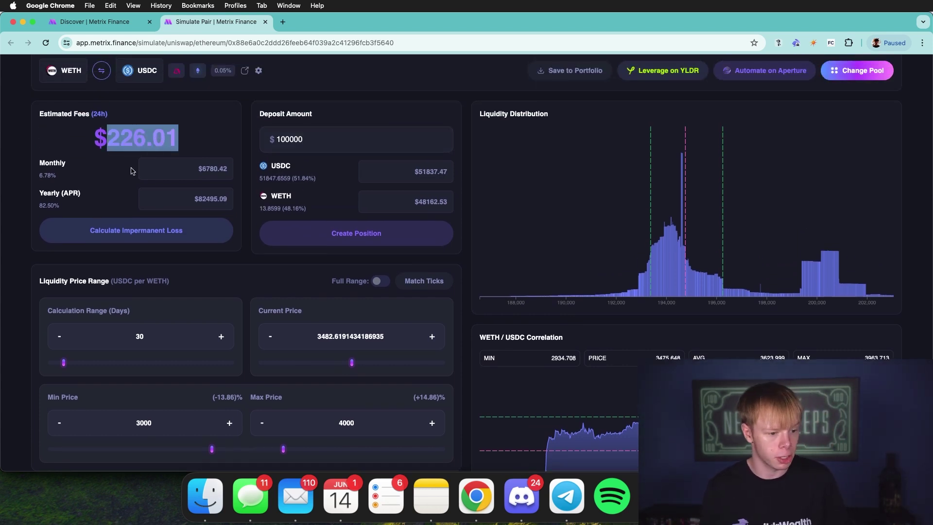
pyautogui.doubleClick(46, 205)
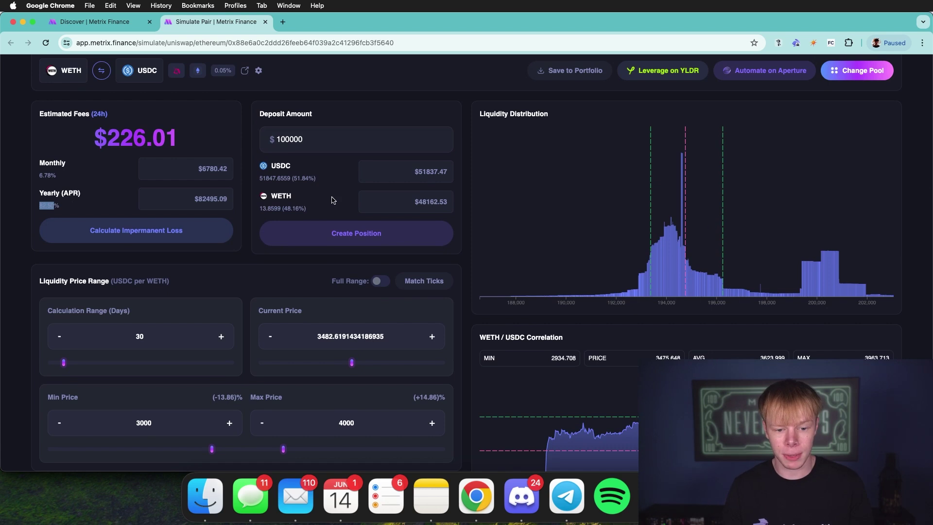
pyautogui.scroll(-2, 535, 252)
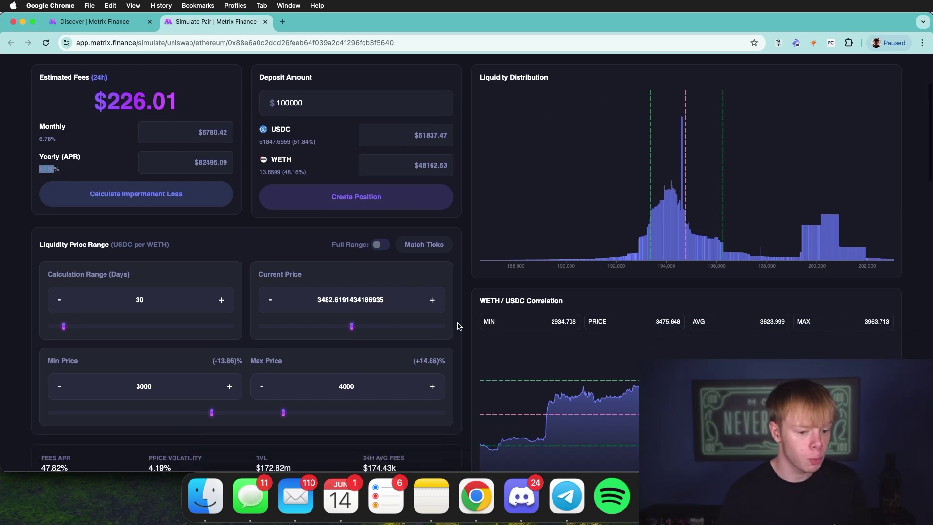
pyautogui.moveTo(350, 325); pyautogui.dragTo(358, 326)
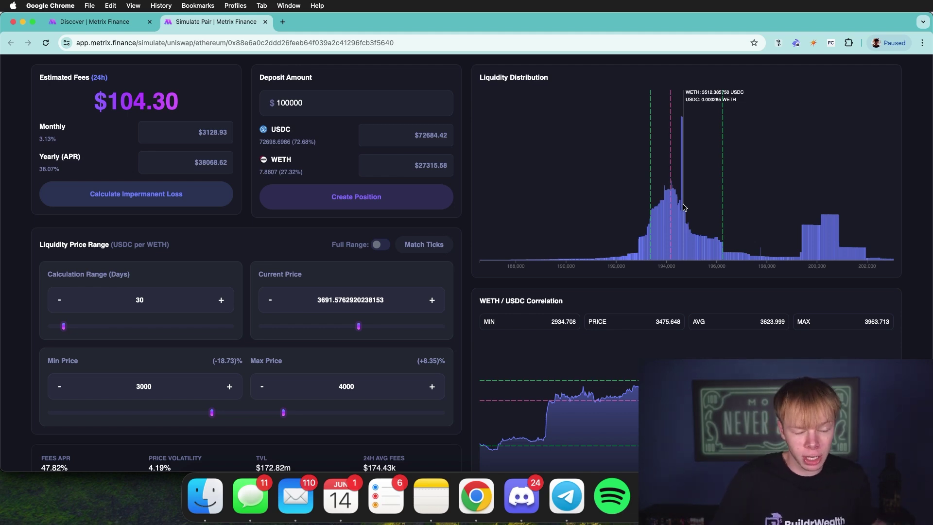
# - Look over the Volume History chart and try a shorter calculation range of 2 days
pyautogui.scroll(-10, 683, 208)
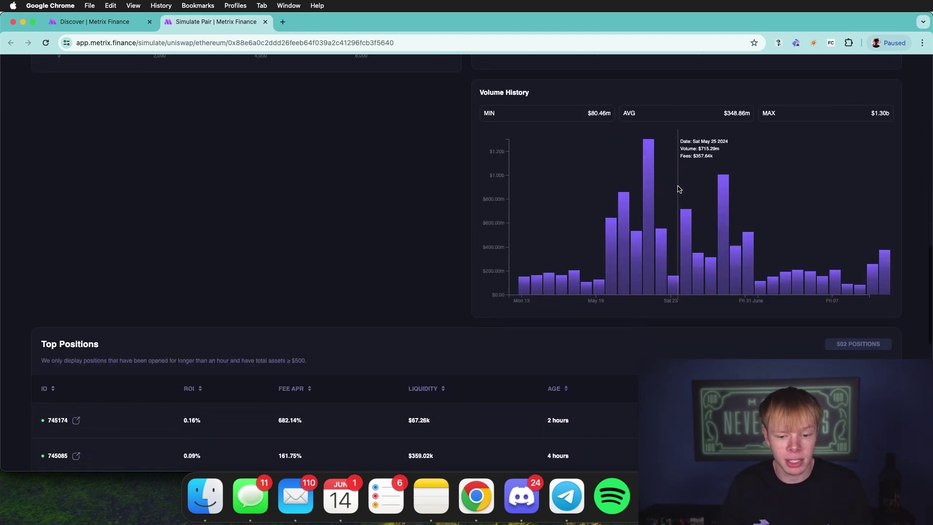
pyautogui.scroll(10, 860, 217)
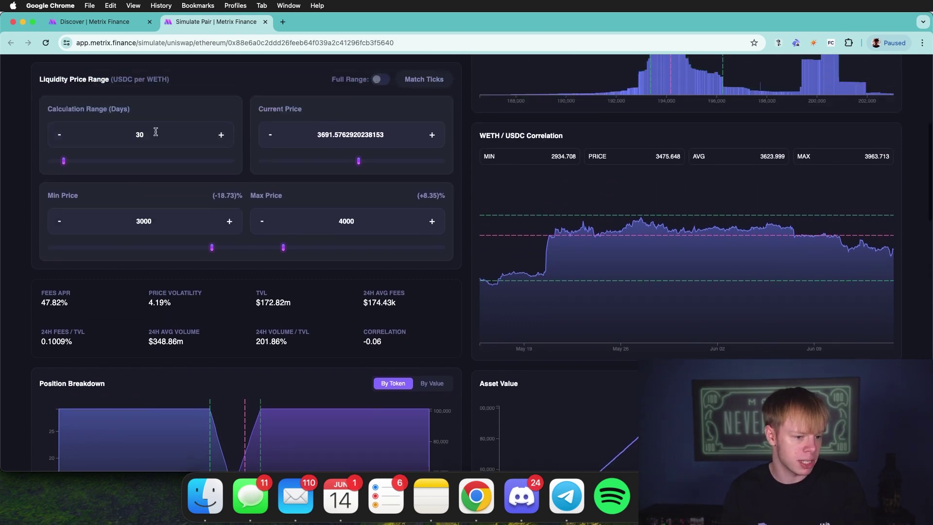
pyautogui.doubleClick(155, 132)
pyautogui.write('2')
pyautogui.scroll(2, 663, 173)
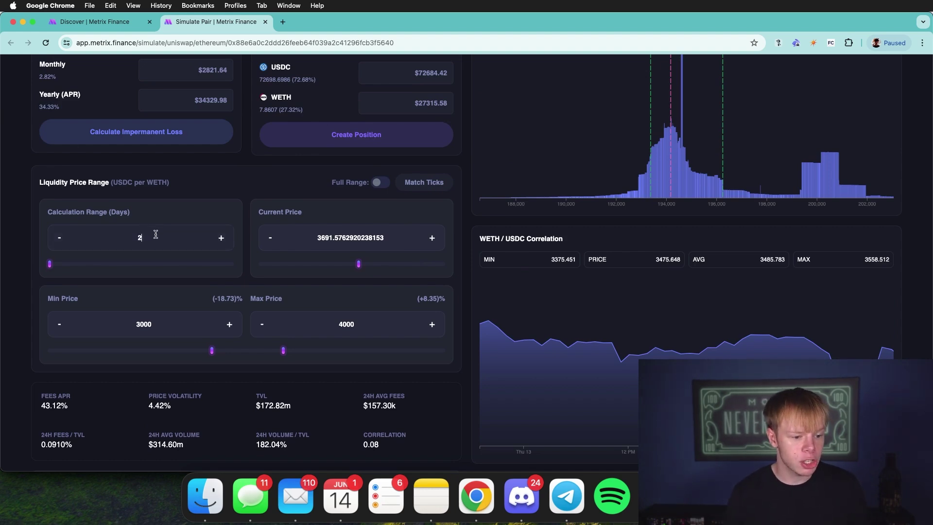
# - Examine the daily volumes in the Volume History chart and set the 30-day calculation range to 2 days
pyautogui.scroll(-10, 649, 283)
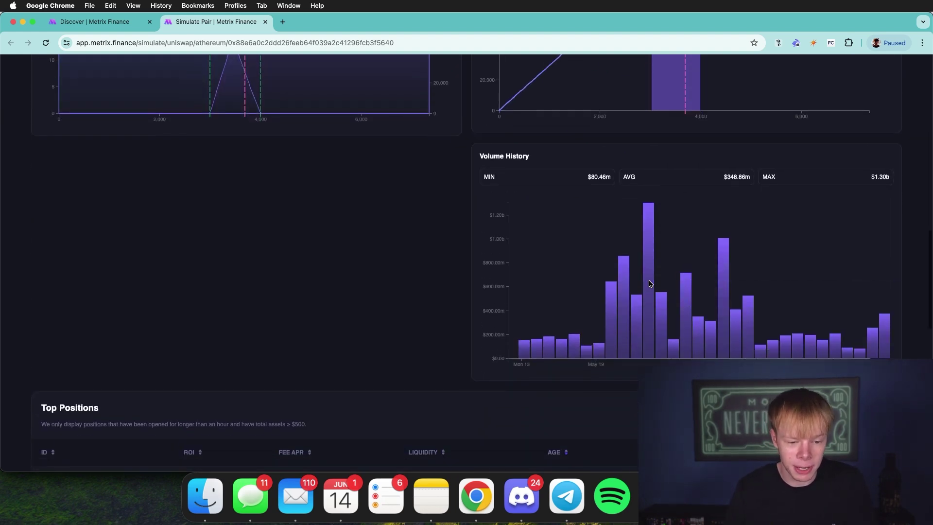
pyautogui.scroll(1, 632, 267)
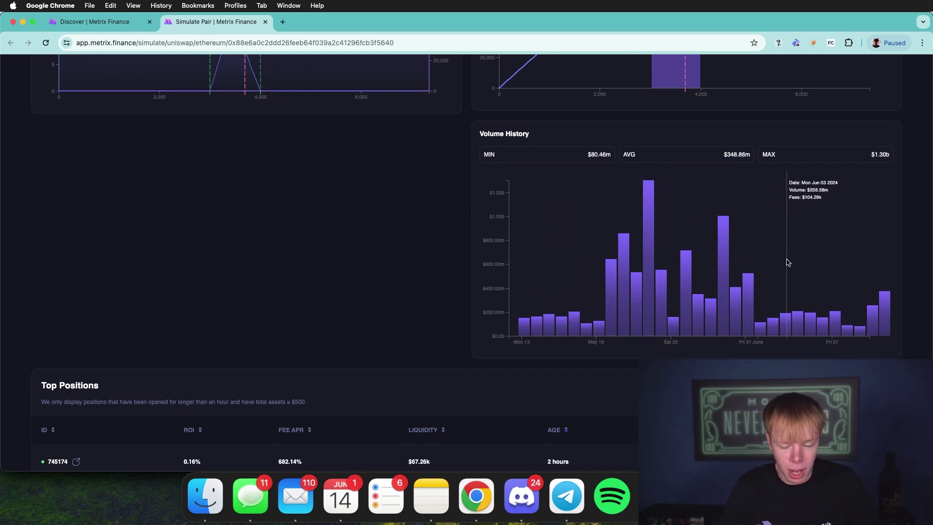
pyautogui.scroll(8, 853, 265)
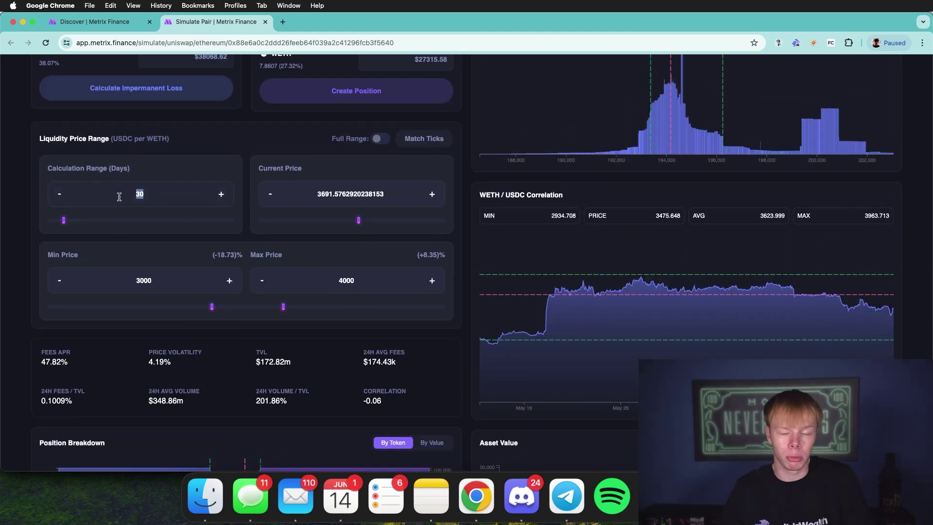
pyautogui.write('2')
pyautogui.scroll(3, 204, 207)
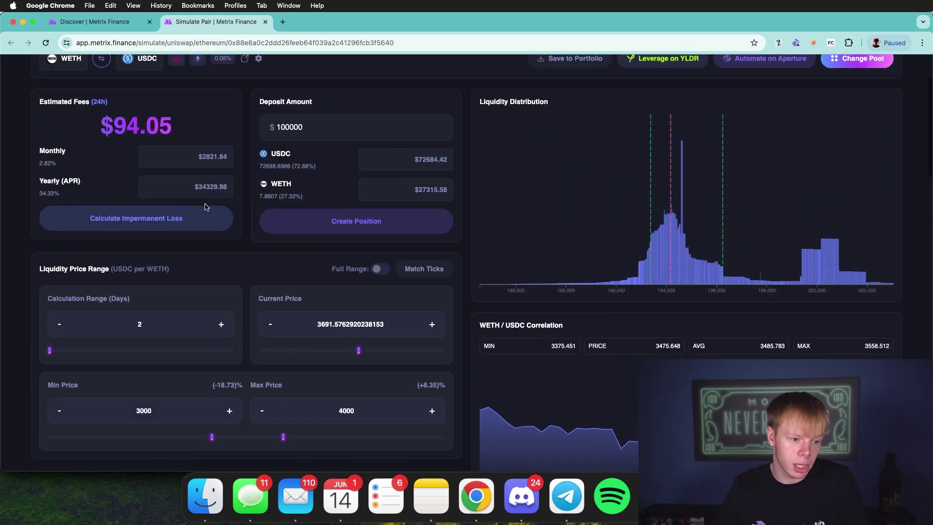